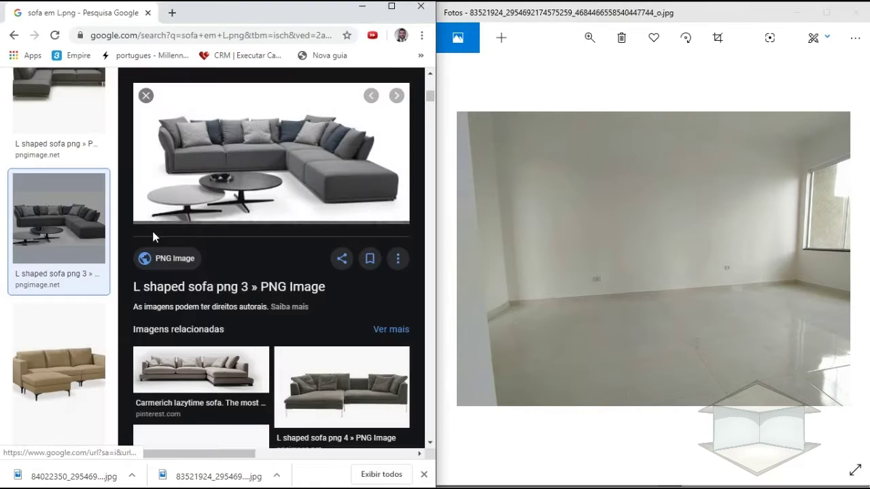
Open the source page of the grey "L shaped sofa png 3" image and preview the gratispng.com sofa with pink cushions.
{"action": "key", "text": "Escape"}
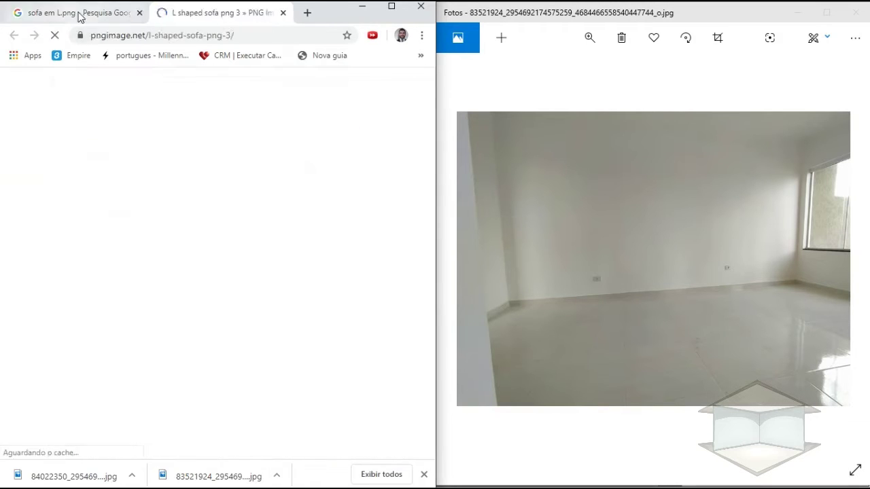
{"action": "key", "text": "ctrl+shift+Tab"}
{"action": "scroll", "coordinate": [245, 224], "scroll_direction": "down", "scroll_amount": 4}
{"action": "scroll", "coordinate": [279, 194], "scroll_direction": "down", "scroll_amount": 5}
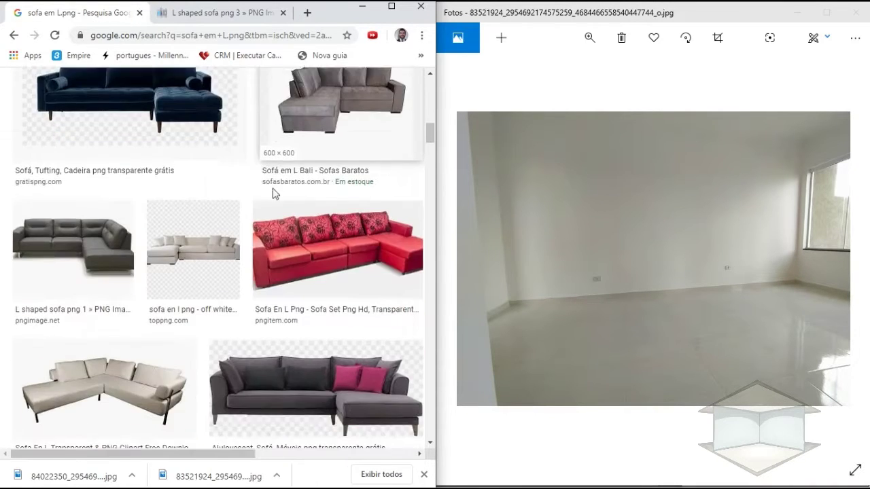
{"action": "left_click", "coordinate": [359, 268]}
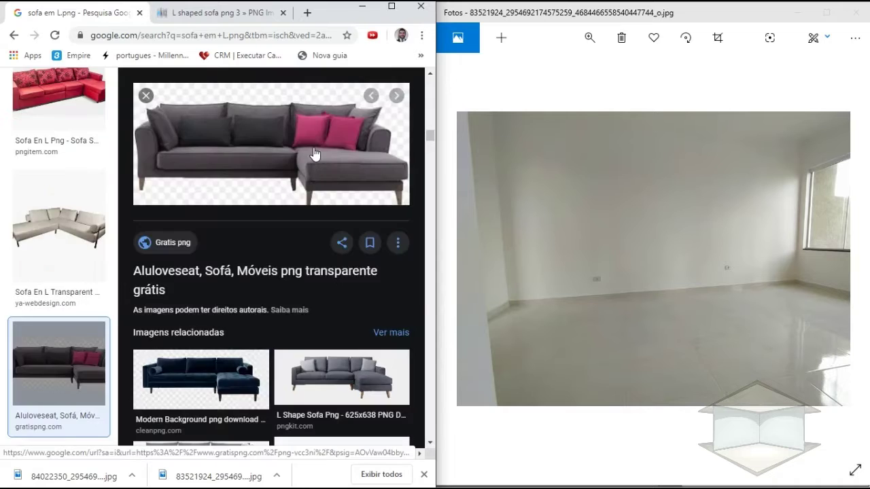
Save the grey L-shaped sofa image from its source page as "sofa 1".
{"action": "left_click", "coordinate": [340, 12]}
{"action": "scroll", "coordinate": [262, 246], "scroll_direction": "down", "scroll_amount": 2}
{"action": "right_click", "coordinate": [262, 246]}
{"action": "left_click", "coordinate": [306, 361]}
{"action": "left_click", "coordinate": [327, 285]}
Save the image of the sofa with pink cushions to the desktop as "sofa 2".
{"action": "right_click", "coordinate": [227, 188]}
{"action": "left_click", "coordinate": [291, 305]}
{"action": "left_click", "coordinate": [413, 241]}
{"action": "key", "text": "ctrl+a"}
{"action": "type", "text": "sofa 2"}
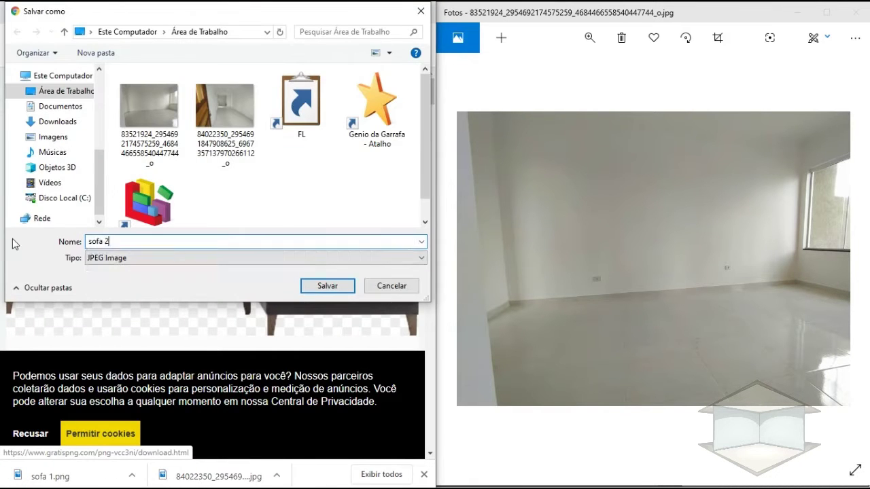
{"action": "key", "text": "Return"}
Close the sofa source pages and search images for "mesa 6 cadeiras png", looking through the six-chair table results.
{"action": "key", "text": "ctrl+w"}
{"action": "key", "text": "ctrl+w"}
{"action": "type", "text": "mesa 6 cadeiras png"}
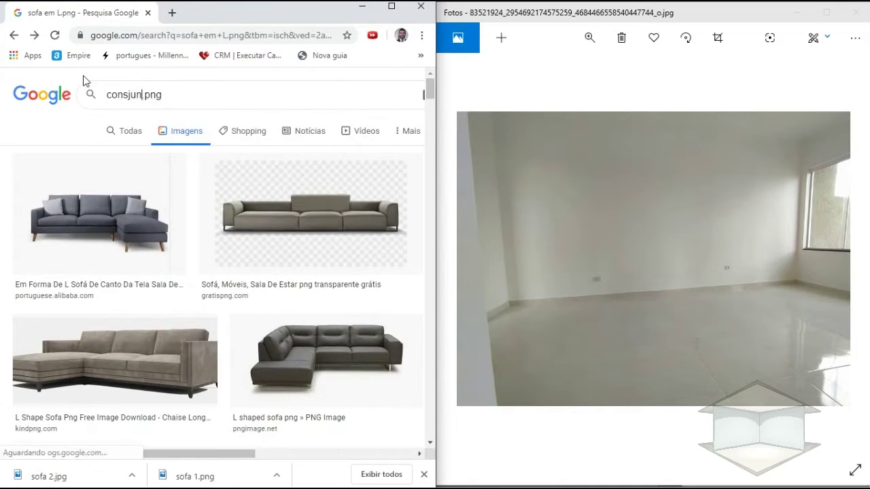
{"action": "key", "text": "Return"}
{"action": "scroll", "coordinate": [331, 343], "scroll_direction": "down", "scroll_amount": 1}
{"action": "scroll", "coordinate": [295, 360], "scroll_direction": "down", "scroll_amount": 10}
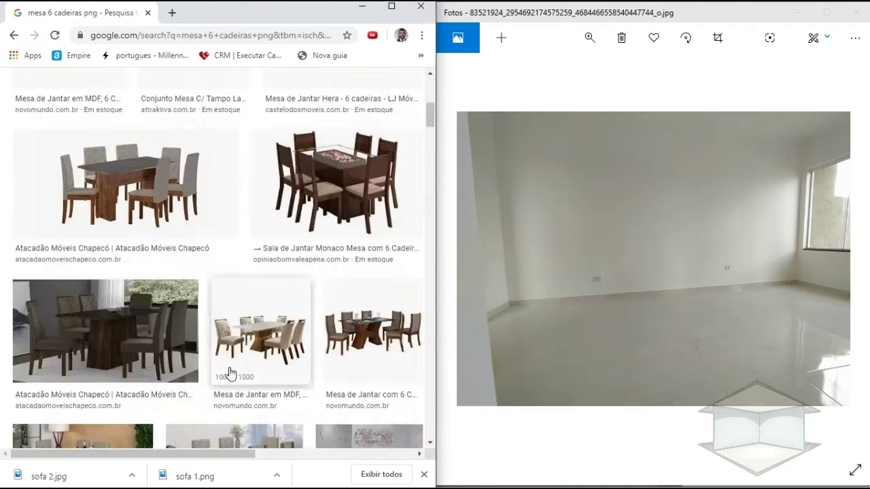
{"action": "scroll", "coordinate": [224, 336], "scroll_direction": "down", "scroll_amount": 2}
{"action": "scroll", "coordinate": [229, 276], "scroll_direction": "up", "scroll_amount": 4}
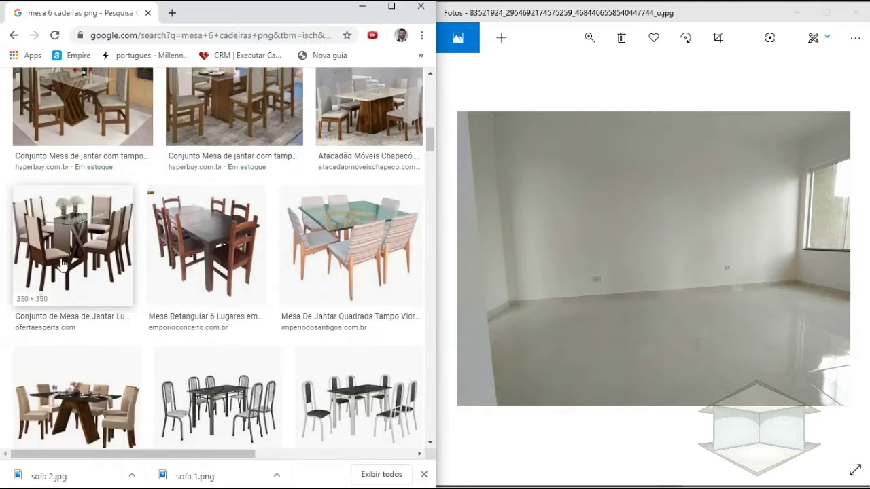
Open the source page of the Luzia Tabaco dining set in a new tab and preview the Itália Branca set.
{"action": "left_click", "coordinate": [74, 374]}
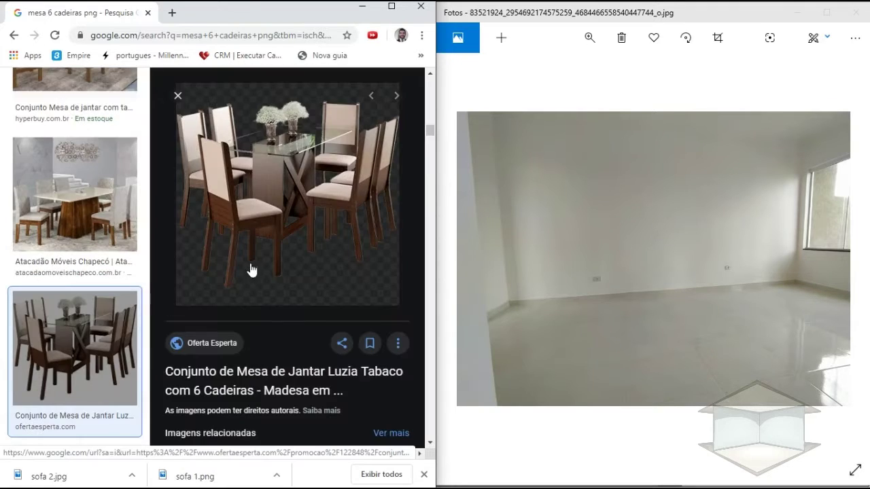
{"action": "middle_click", "coordinate": [302, 195]}
{"action": "scroll", "coordinate": [287, 342], "scroll_direction": "down", "scroll_amount": 10}
{"action": "left_click", "coordinate": [320, 170]}
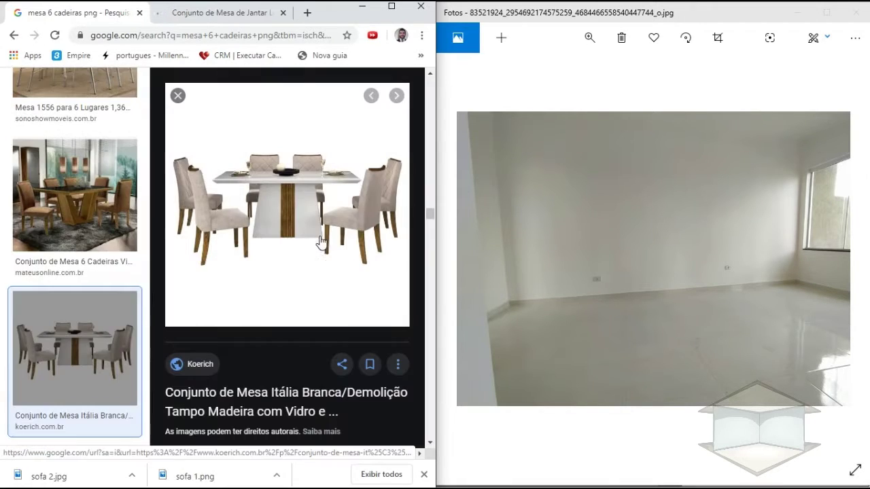
{"action": "left_click", "coordinate": [177, 96]}
Open the Novo Mundo product page of the six-chair Golden dining table and save its picture.
{"action": "scroll", "coordinate": [229, 278], "scroll_direction": "up", "scroll_amount": 10}
{"action": "left_click", "coordinate": [174, 274]}
{"action": "left_click", "coordinate": [232, 275]}
{"action": "scroll", "coordinate": [210, 293], "scroll_direction": "down", "scroll_amount": 2}
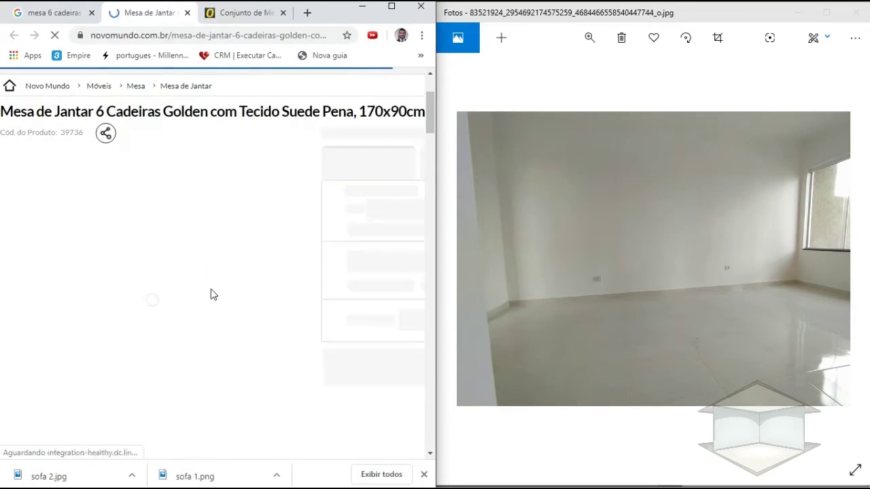
{"action": "right_click", "coordinate": [190, 284]}
{"action": "left_click", "coordinate": [221, 313]}
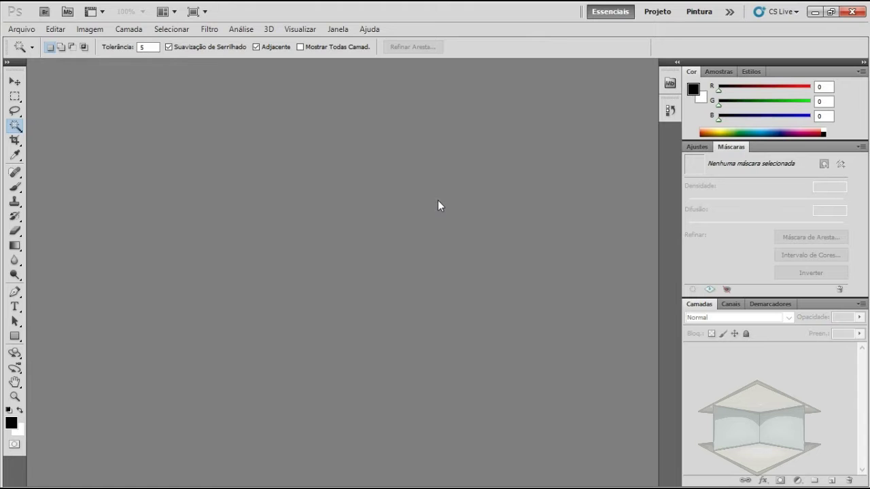
{"action": "double_click", "coordinate": [439, 201]}
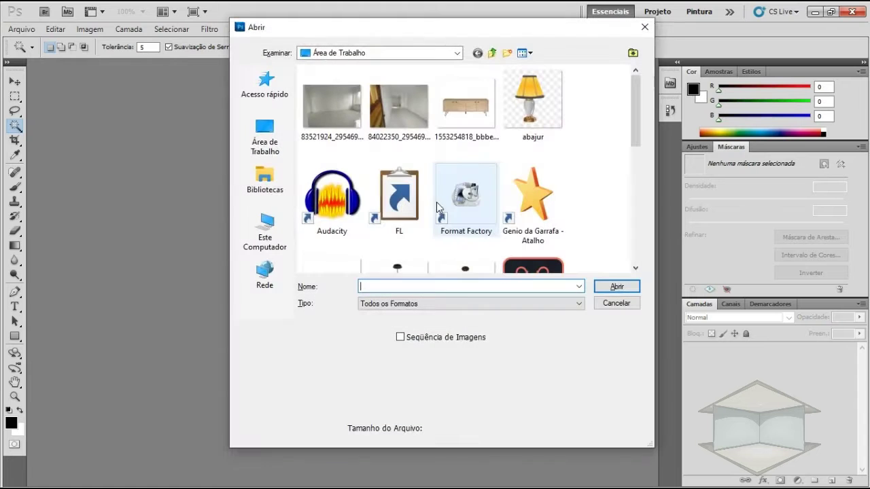
{"action": "left_click", "coordinate": [329, 108]}
{"action": "left_click", "coordinate": [617, 287]}
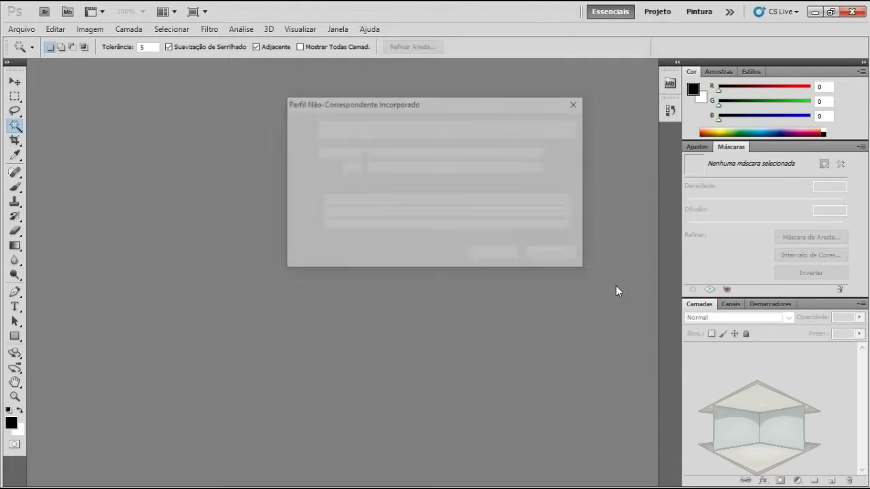
{"action": "left_click", "coordinate": [506, 259]}
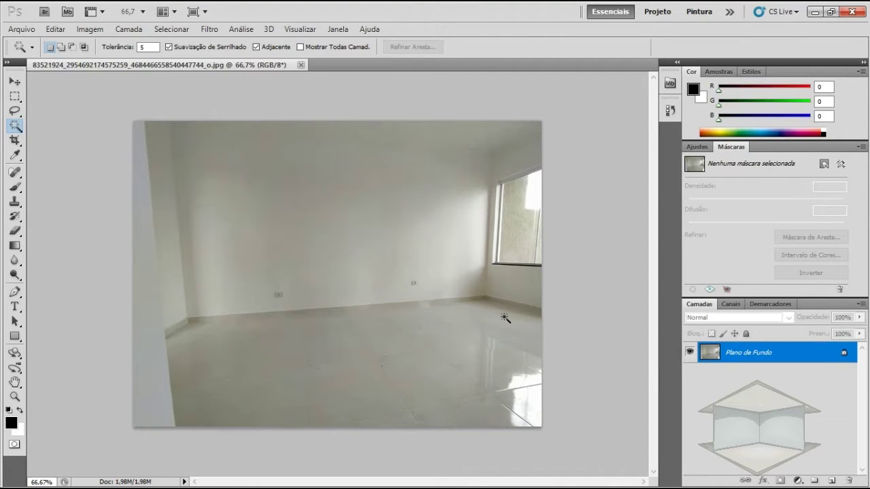
{"action": "key", "text": "ctrl+o"}
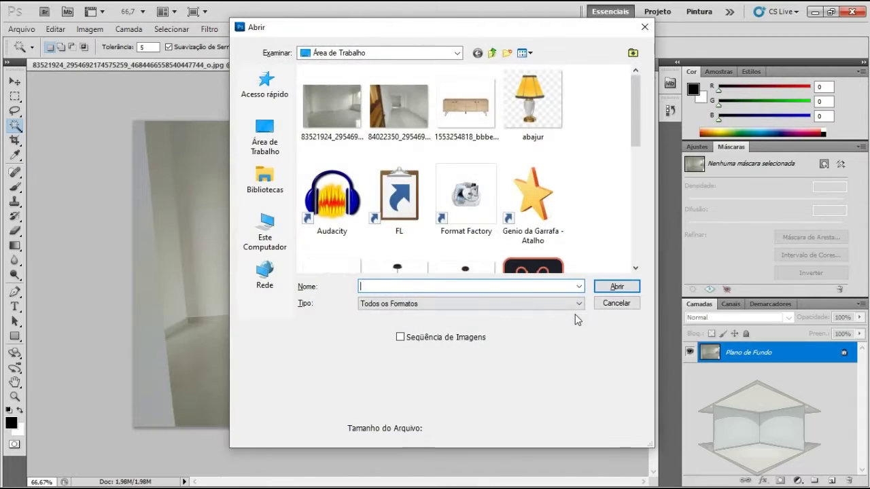
{"action": "left_click", "coordinate": [465, 106]}
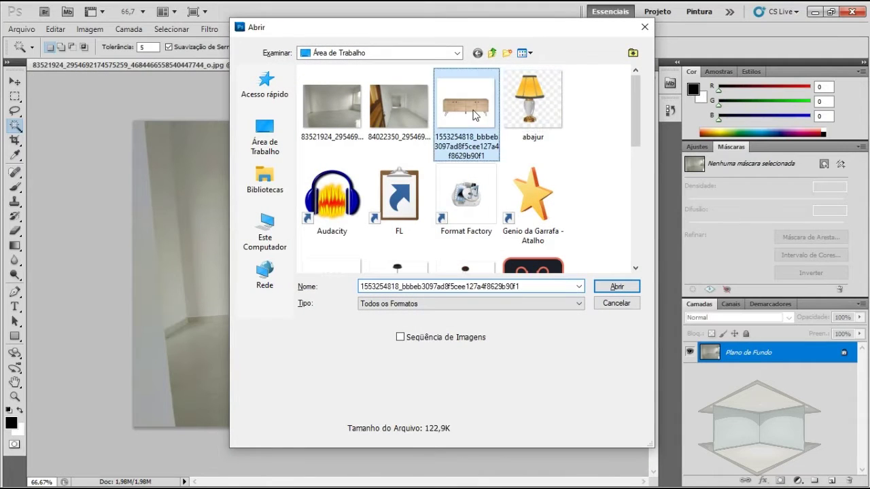
{"action": "left_click", "coordinate": [532, 102], "text": "ctrl"}
{"action": "scroll", "coordinate": [635, 118], "scroll_direction": "down", "scroll_amount": 2}
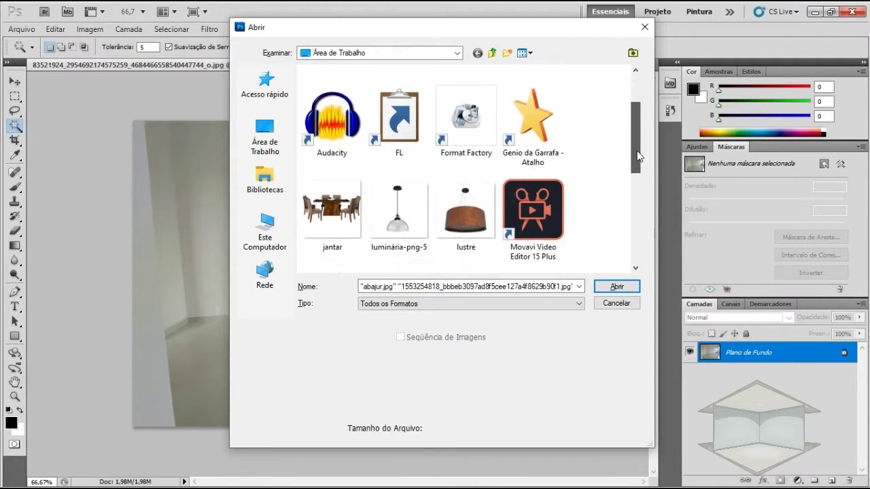
{"action": "left_click", "coordinate": [332, 176], "text": "ctrl"}
{"action": "left_click", "coordinate": [399, 190], "text": "ctrl"}
{"action": "left_click", "coordinate": [466, 178], "text": "ctrl"}
Add persiana, sofa 1, sofa 2 and tapete to the file selection and open all the selected images.
{"action": "left_click_drag", "start_coordinate": [635, 160], "coordinate": [627, 199]}
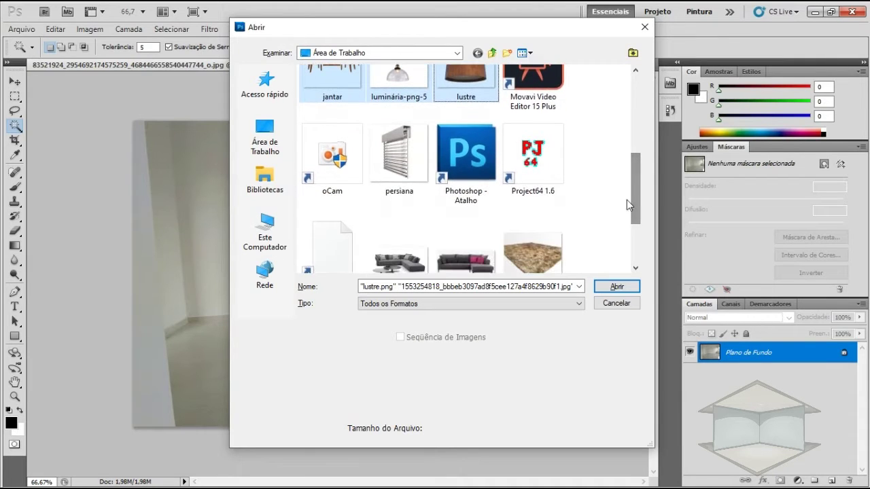
{"action": "left_click", "coordinate": [408, 177], "text": "ctrl"}
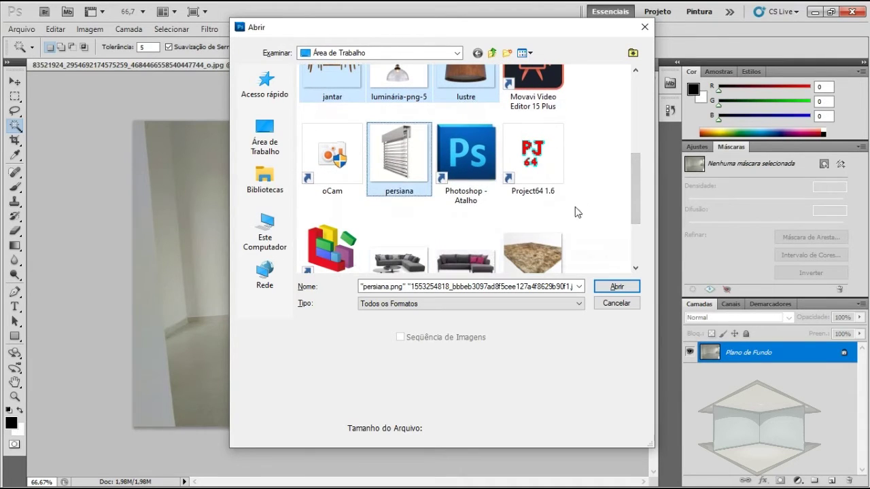
{"action": "left_click_drag", "start_coordinate": [635, 188], "coordinate": [635, 206]}
{"action": "left_click", "coordinate": [411, 215], "text": "ctrl"}
{"action": "left_click", "coordinate": [469, 216], "text": "ctrl"}
{"action": "left_click", "coordinate": [530, 214], "text": "ctrl"}
{"action": "left_click_drag", "start_coordinate": [634, 211], "coordinate": [632, 242]}
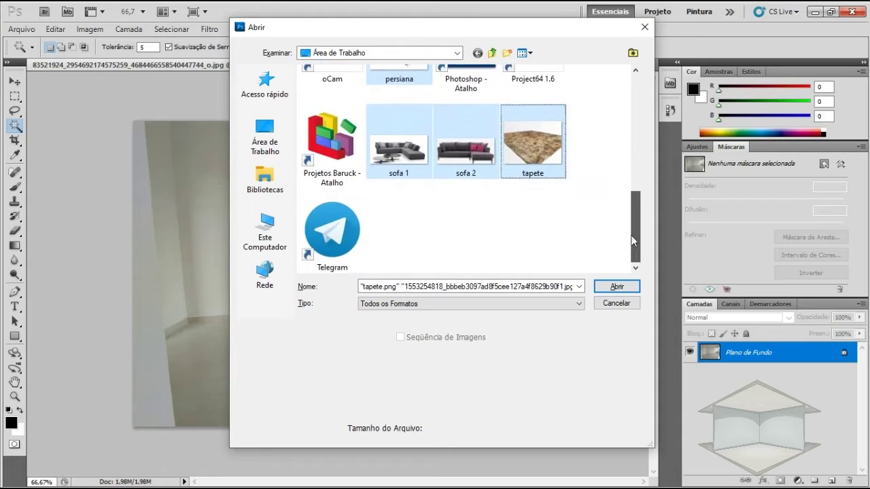
{"action": "left_click", "coordinate": [615, 287]}
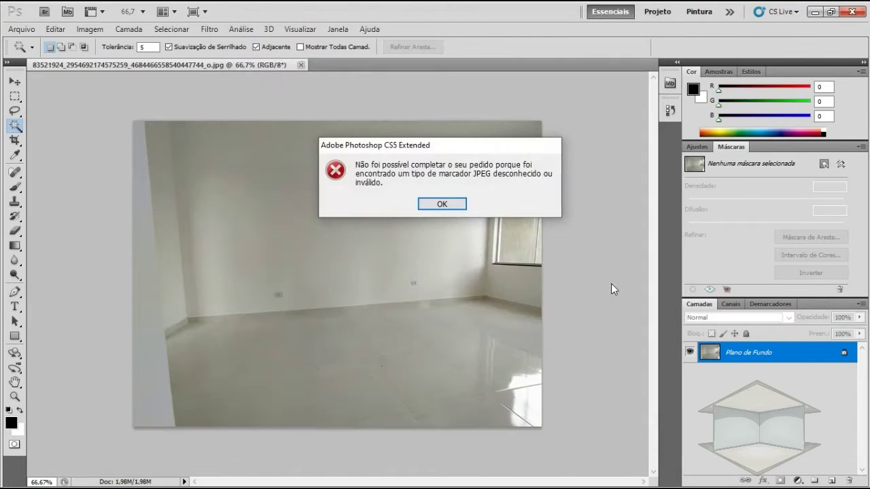
Load the furniture images without colour management, leaving their missing profiles as they are, and dismiss the file errors.
{"action": "left_click", "coordinate": [440, 207]}
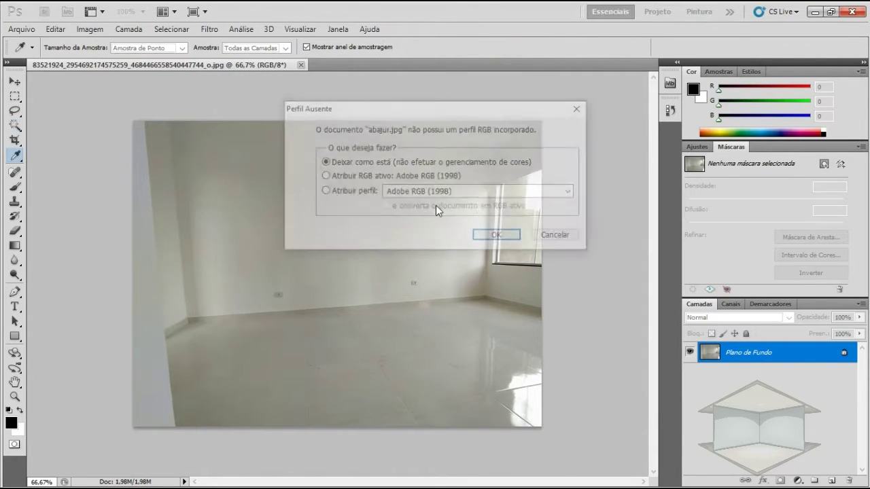
{"action": "left_click", "coordinate": [504, 237]}
{"action": "key", "text": "i"}
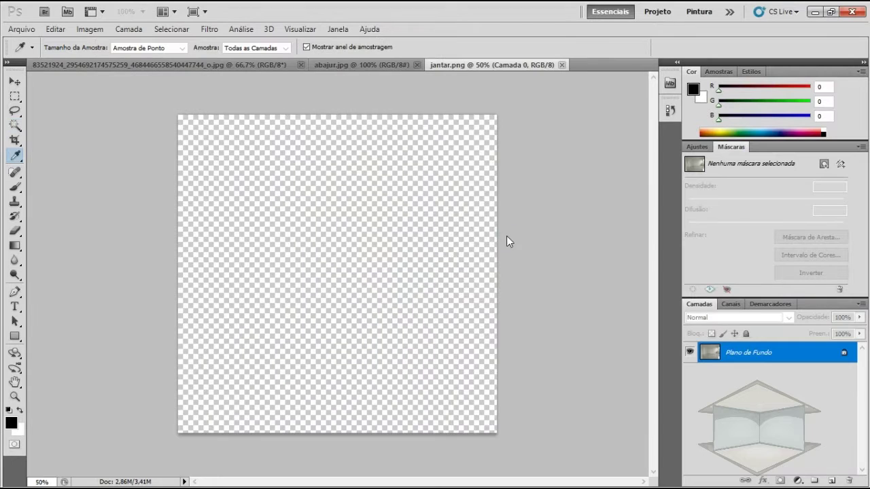
{"action": "left_click", "coordinate": [506, 248]}
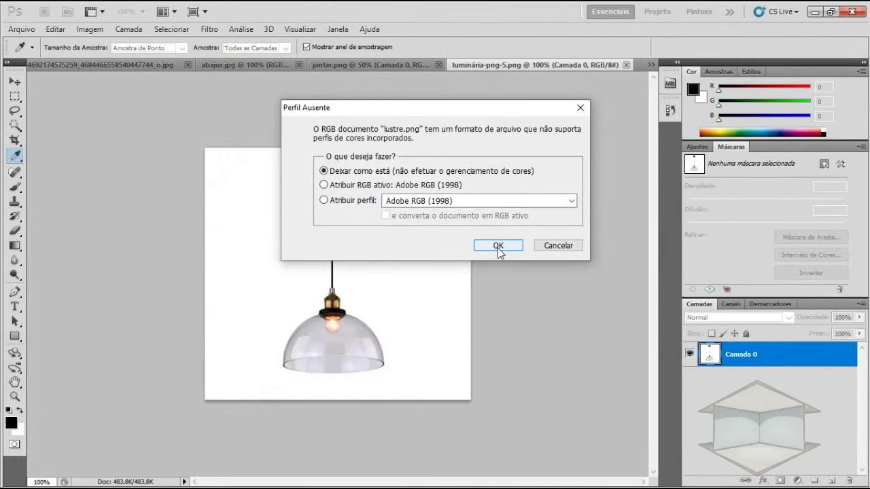
{"action": "left_click", "coordinate": [498, 247]}
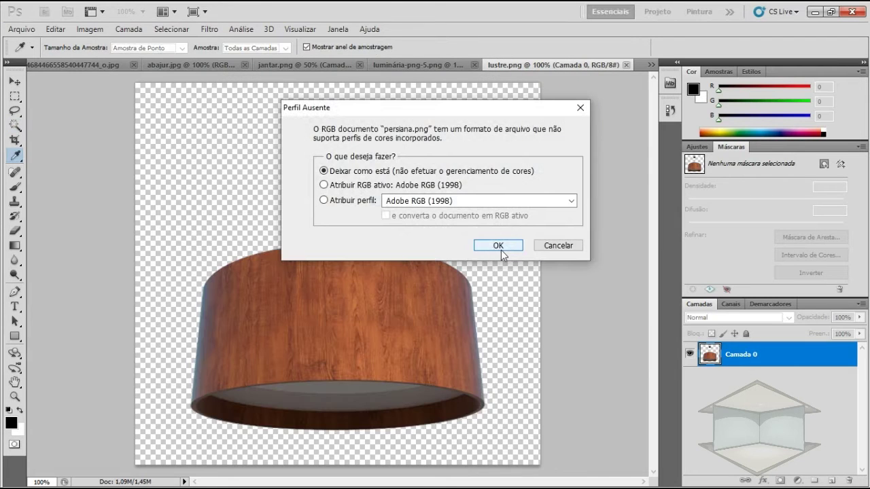
{"action": "left_click", "coordinate": [501, 245]}
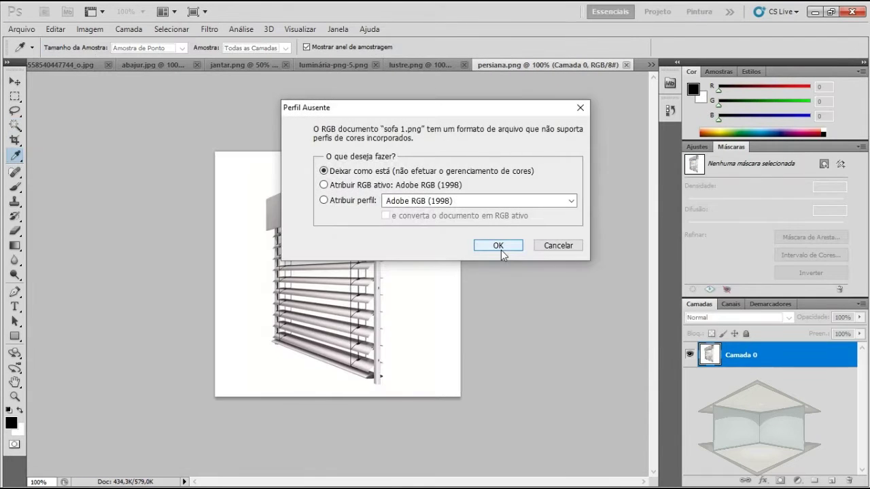
{"action": "left_click", "coordinate": [501, 248]}
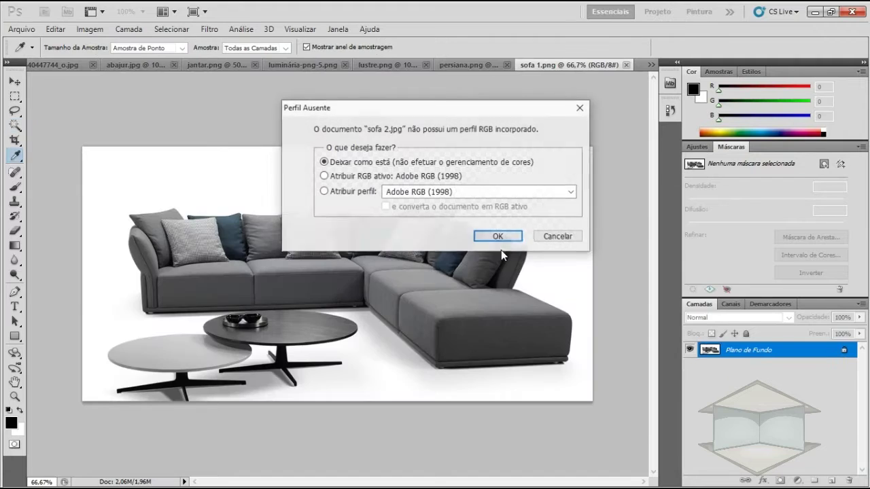
{"action": "left_click", "coordinate": [501, 248]}
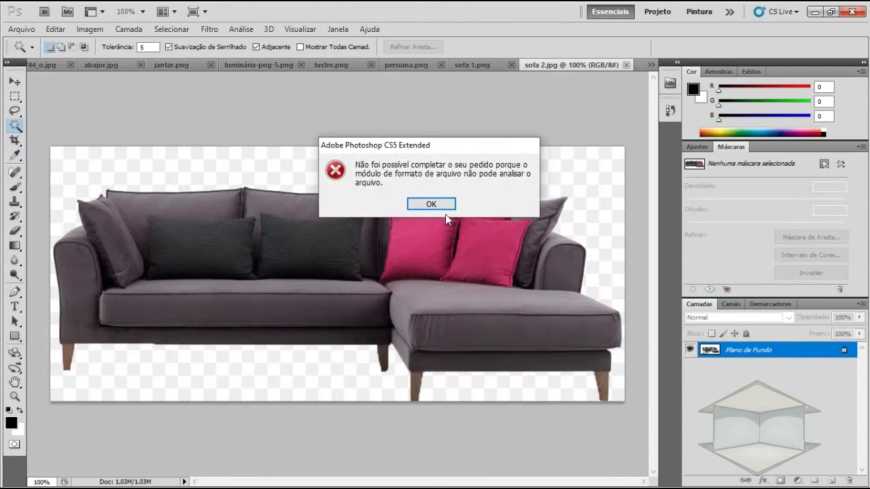
{"action": "left_click", "coordinate": [430, 206]}
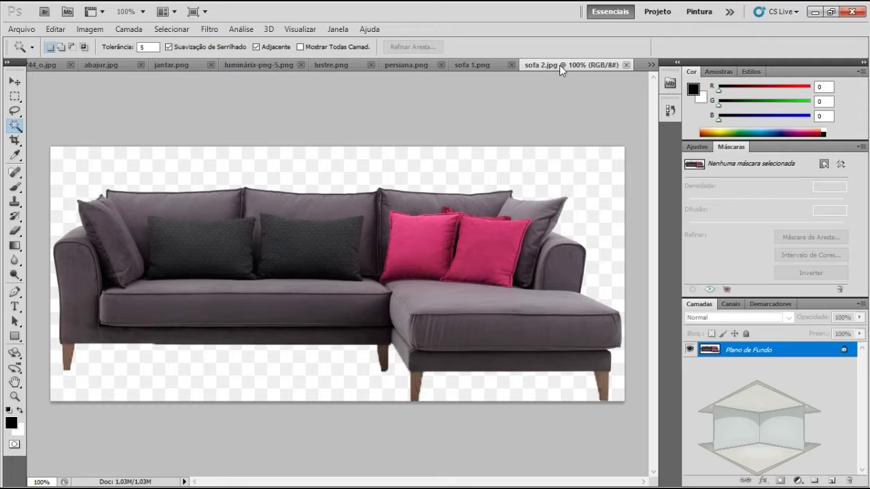
Detach sofa 2, sofa 1, persiana, lustre, luminária-png-5, jantar and abajur into cascading floating windows, leaving the room photo docked.
{"action": "left_click_drag", "start_coordinate": [558, 66], "coordinate": [440, 123]}
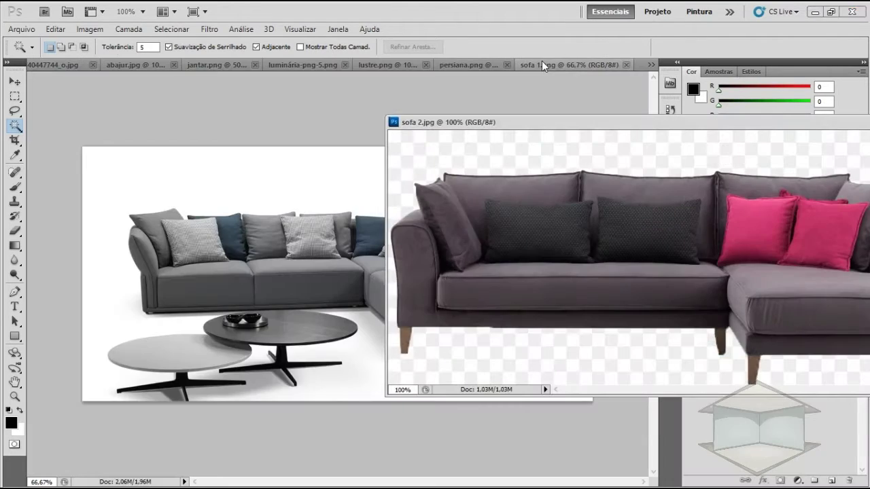
{"action": "left_click_drag", "start_coordinate": [547, 68], "coordinate": [436, 162]}
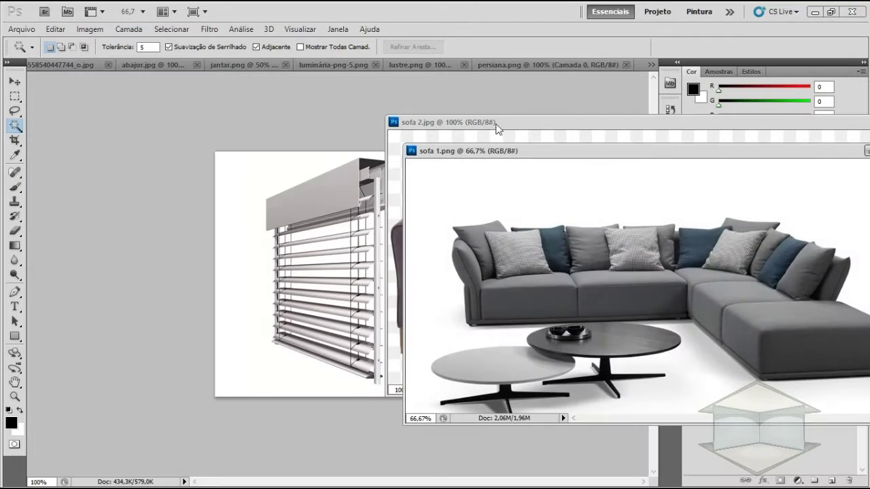
{"action": "left_click_drag", "start_coordinate": [569, 75], "coordinate": [508, 188]}
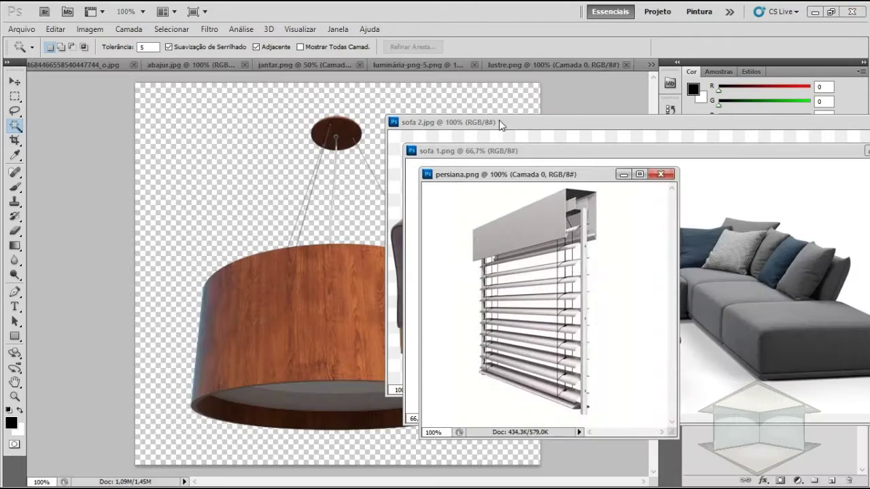
{"action": "left_click_drag", "start_coordinate": [580, 63], "coordinate": [522, 228]}
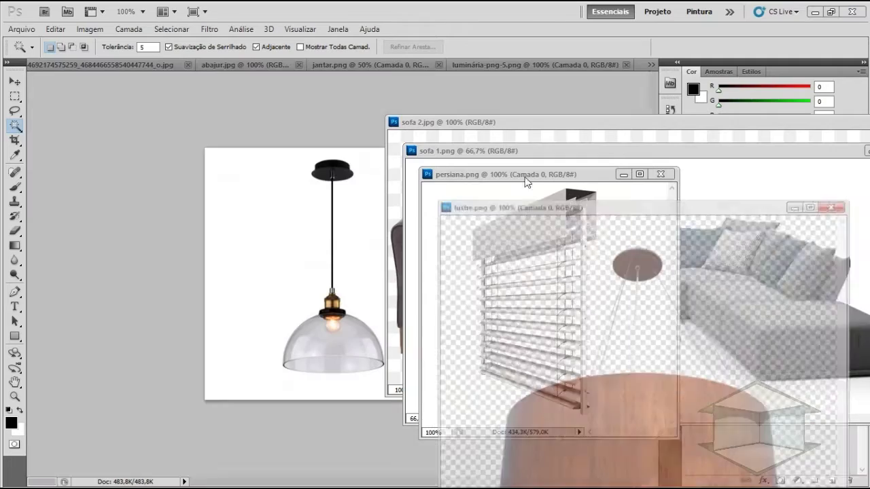
{"action": "left_click_drag", "start_coordinate": [524, 65], "coordinate": [519, 257]}
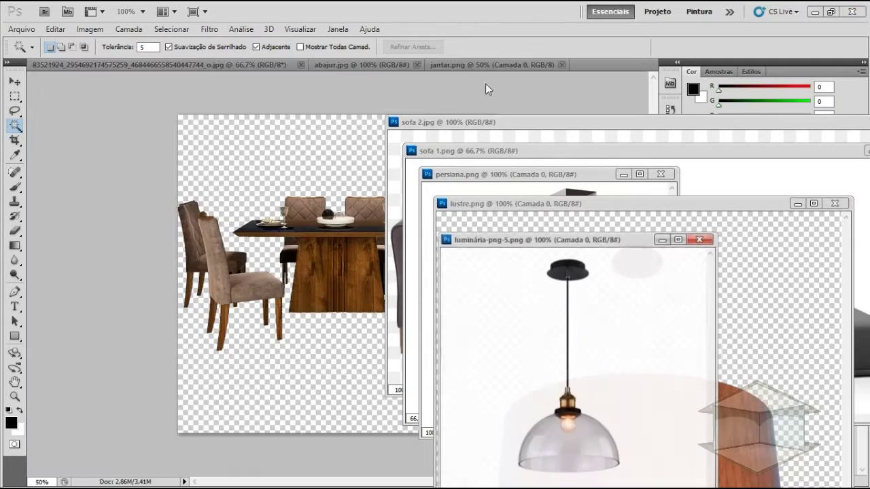
{"action": "left_click_drag", "start_coordinate": [468, 65], "coordinate": [500, 266]}
{"action": "left_click_drag", "start_coordinate": [392, 65], "coordinate": [551, 316]}
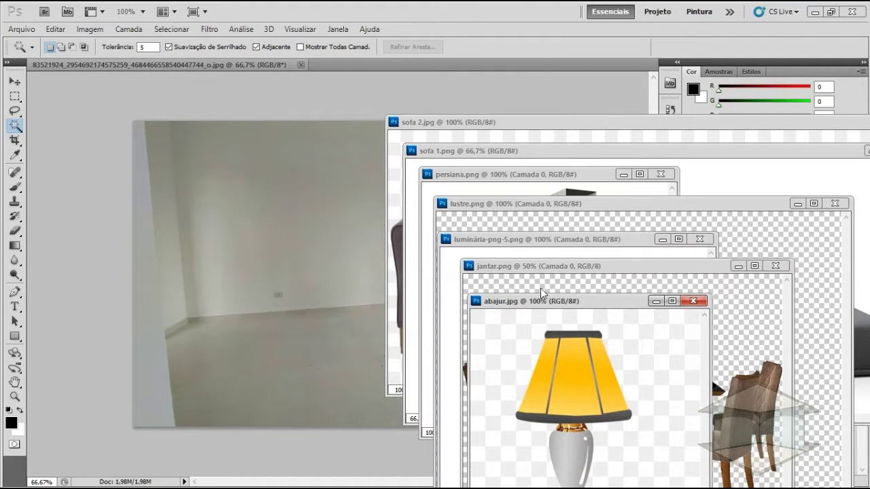
Rearrange the floating furniture image windows over the room photo, with luminária-png-5 in front and the document tab bar clear.
{"action": "left_click_drag", "start_coordinate": [532, 127], "coordinate": [175, 118]}
{"action": "left_click_drag", "start_coordinate": [693, 151], "coordinate": [311, 198]}
{"action": "left_click_drag", "start_coordinate": [657, 207], "coordinate": [279, 248]}
{"action": "left_click_drag", "start_coordinate": [617, 195], "coordinate": [556, 197]}
{"action": "left_click_drag", "start_coordinate": [597, 177], "coordinate": [324, 200]}
{"action": "left_click_drag", "start_coordinate": [598, 301], "coordinate": [274, 252]}
{"action": "left_click_drag", "start_coordinate": [622, 266], "coordinate": [363, 275]}
{"action": "left_click_drag", "start_coordinate": [594, 245], "coordinate": [453, 163]}
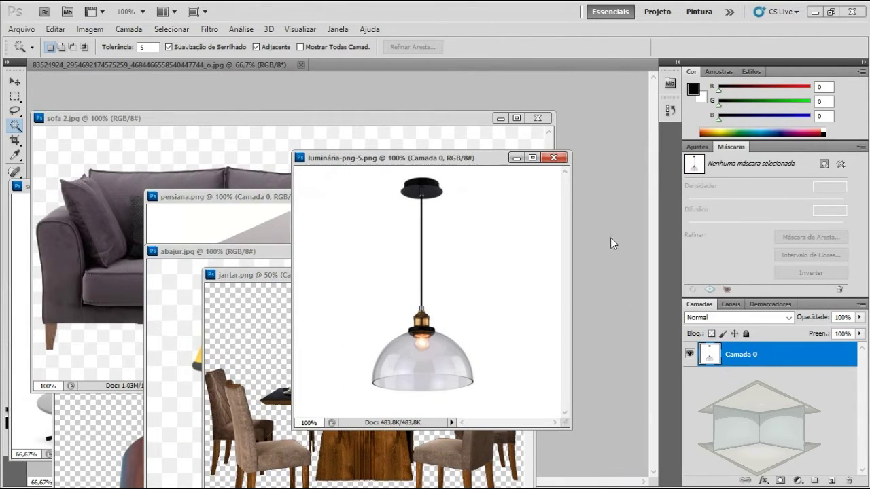
{"action": "left_click_drag", "start_coordinate": [410, 159], "coordinate": [401, 155]}
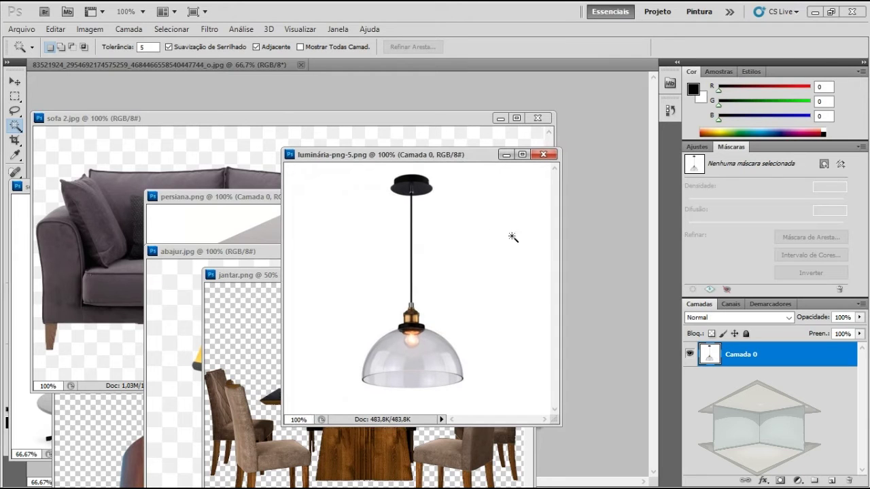
{"action": "left_click_drag", "start_coordinate": [449, 155], "coordinate": [541, 195]}
Rename the pendant lamp layer in luminária-png-5 as luminaria.
{"action": "left_click", "coordinate": [691, 355]}
{"action": "left_click", "coordinate": [690, 354]}
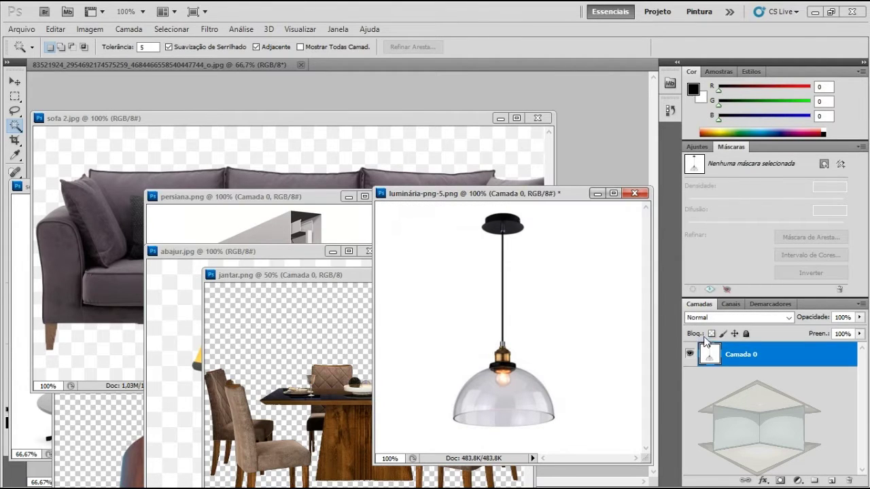
{"action": "right_click", "coordinate": [740, 357]}
{"action": "left_click", "coordinate": [740, 355]}
{"action": "double_click", "coordinate": [741, 355]}
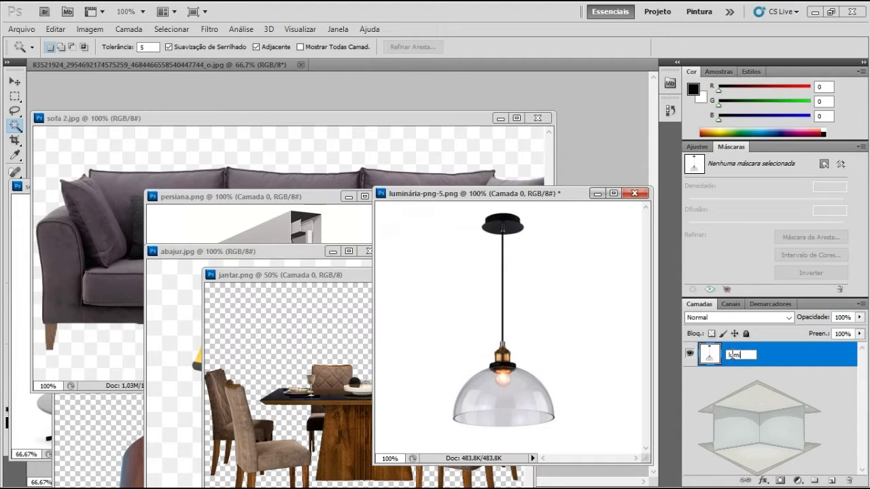
{"action": "key", "text": "Return"}
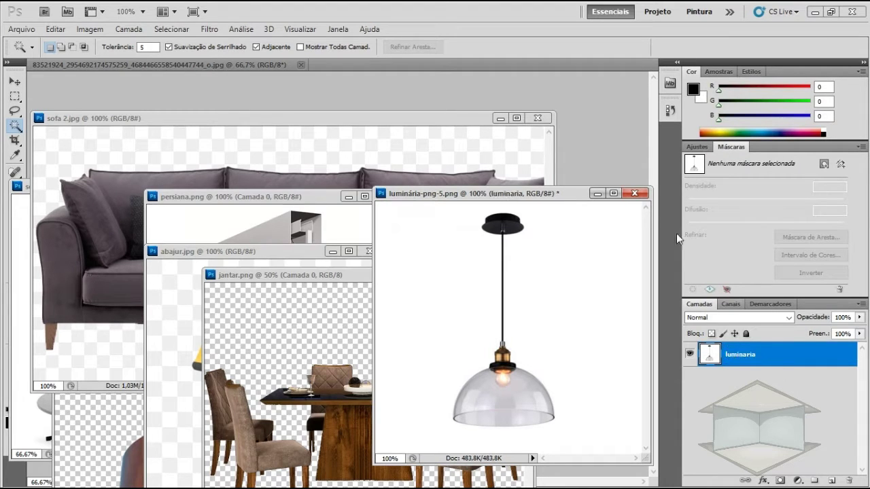
Copy the luminaria layer into the room photo and close the luminária-png-5 image without saving.
{"action": "left_click_drag", "start_coordinate": [760, 355], "coordinate": [381, 92]}
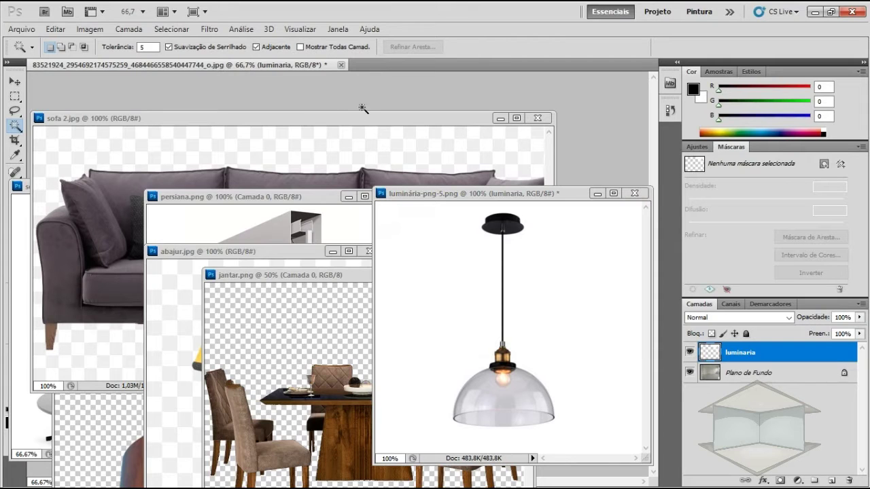
{"action": "left_click", "coordinate": [635, 194]}
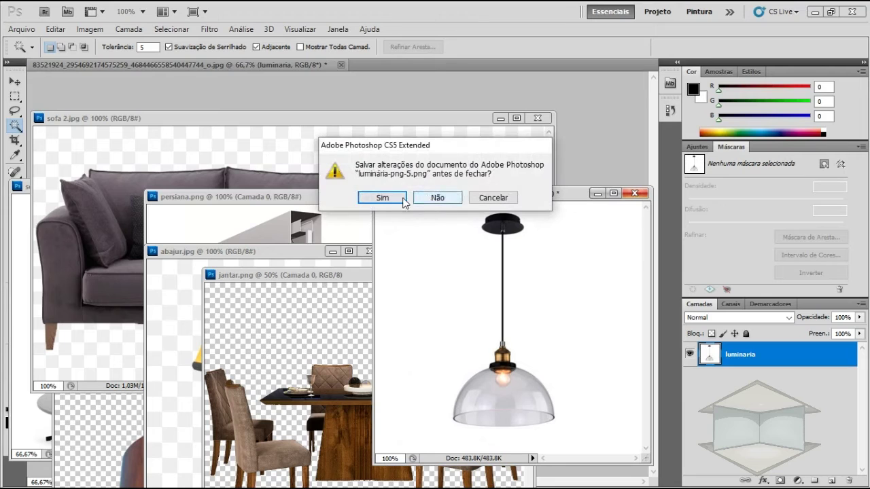
{"action": "left_click", "coordinate": [436, 200]}
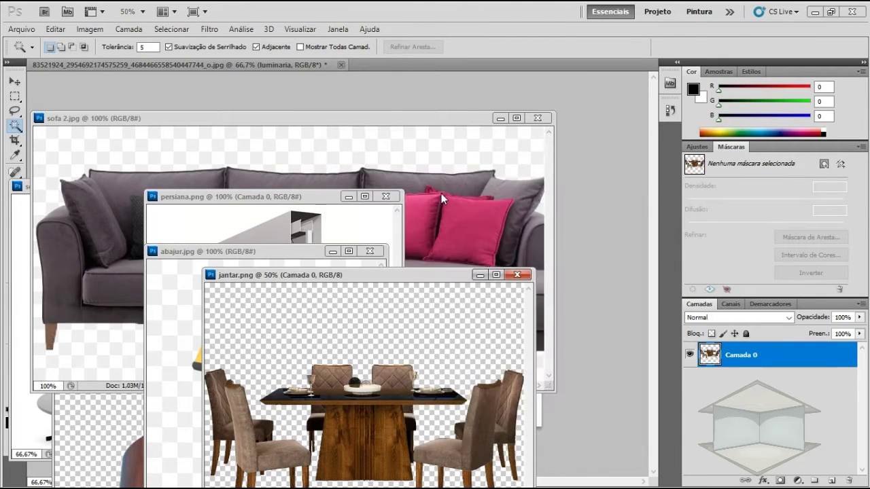
Move the dining set image clear of the others and rename its layer as jantar.
{"action": "left_click_drag", "start_coordinate": [353, 276], "coordinate": [454, 249]}
{"action": "double_click", "coordinate": [741, 355]}
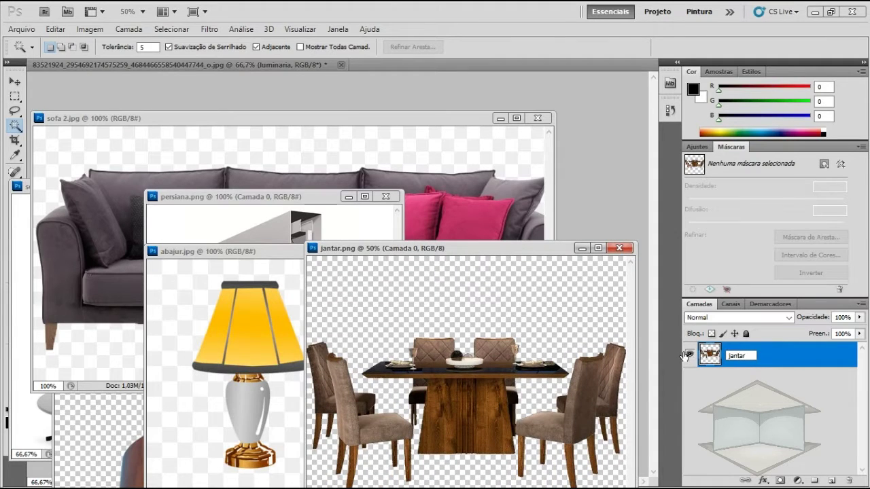
{"action": "key", "text": "Return"}
Copy the jantar layer into the room photo and close the jantar image without saving.
{"action": "left_click_drag", "start_coordinate": [754, 367], "coordinate": [294, 88]}
{"action": "left_click", "coordinate": [469, 246]}
{"action": "left_click", "coordinate": [481, 228]}
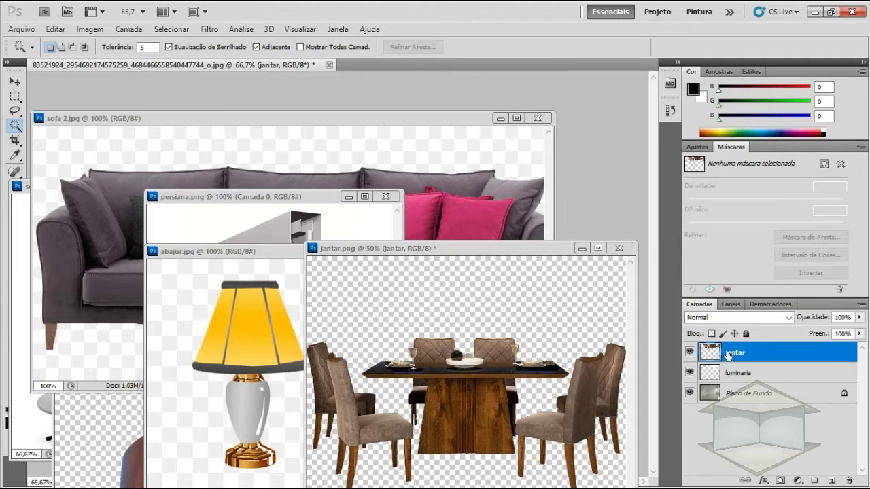
{"action": "left_click", "coordinate": [414, 251]}
{"action": "left_click", "coordinate": [619, 249]}
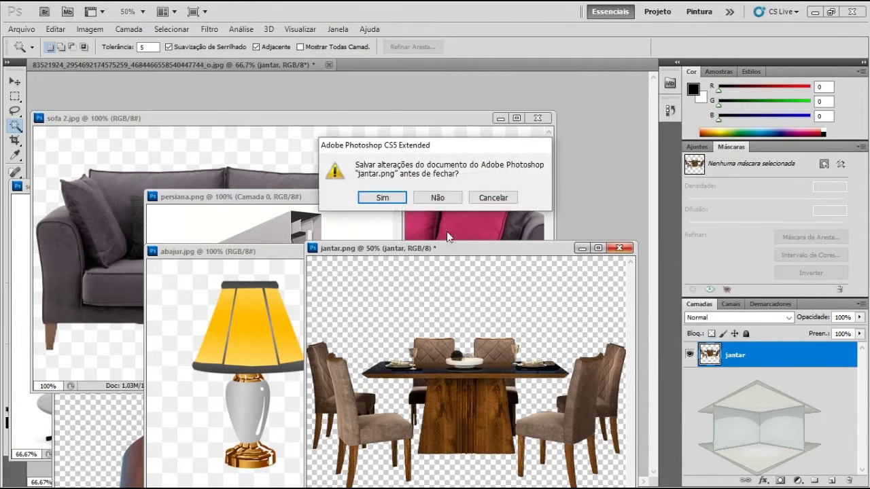
{"action": "left_click", "coordinate": [437, 206]}
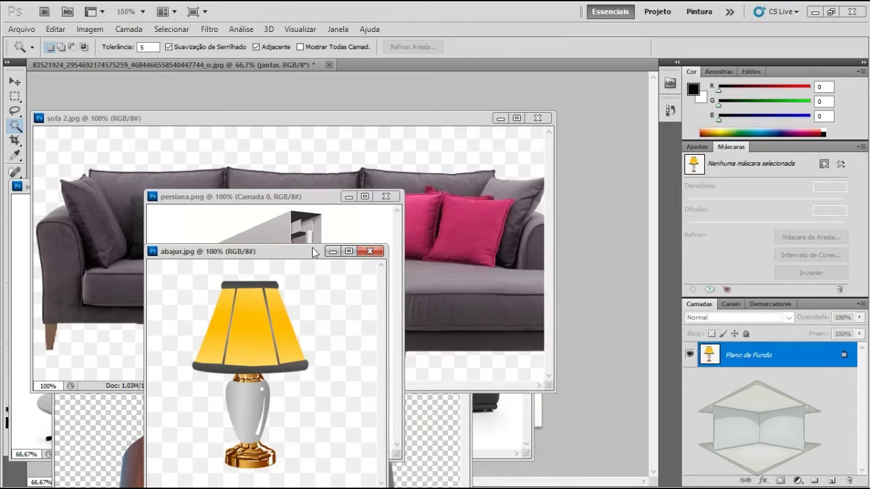
Try to select the checkered background squares around the table lamp in abajur with the Magic Wand.
{"action": "double_click", "coordinate": [715, 353]}
{"action": "key", "text": "Escape"}
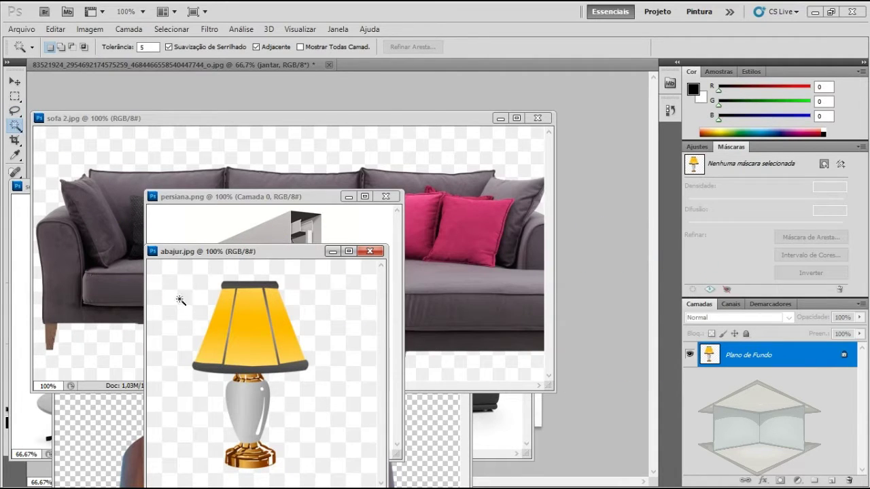
{"action": "left_click", "coordinate": [199, 313]}
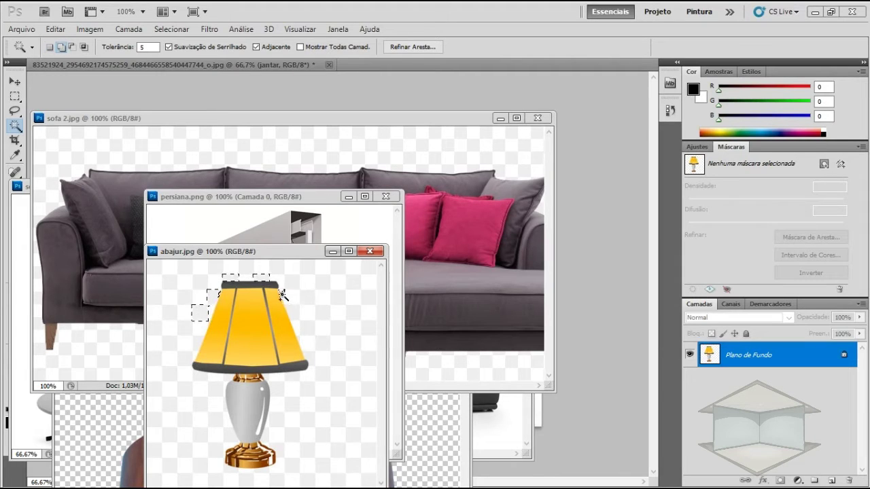
{"action": "left_click", "coordinate": [293, 315]}
{"action": "left_click", "coordinate": [292, 376]}
{"action": "left_click", "coordinate": [277, 385]}
Abandon converting the lamp's background into a layer and close the abajur image.
{"action": "right_click", "coordinate": [743, 357]}
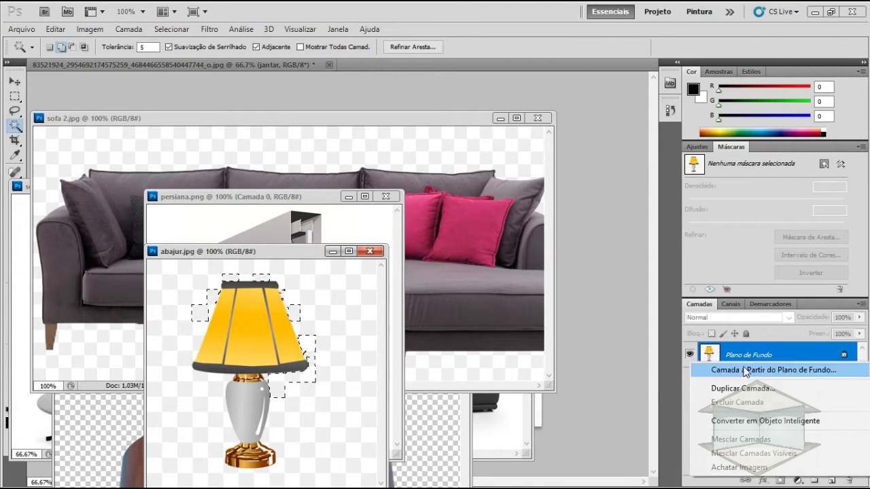
{"action": "left_click", "coordinate": [738, 363]}
{"action": "left_click", "coordinate": [554, 163]}
{"action": "left_click", "coordinate": [370, 252]}
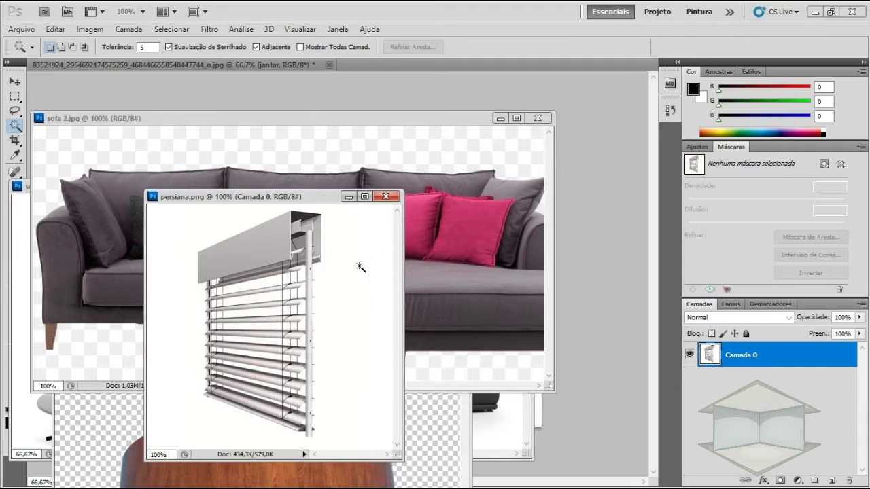
Select the white background around the blind and between its slats in persiana with the Magic Wand.
{"action": "left_click", "coordinate": [344, 308]}
{"action": "left_click", "coordinate": [269, 303], "text": "shift"}
{"action": "left_click", "coordinate": [308, 267], "text": "shift"}
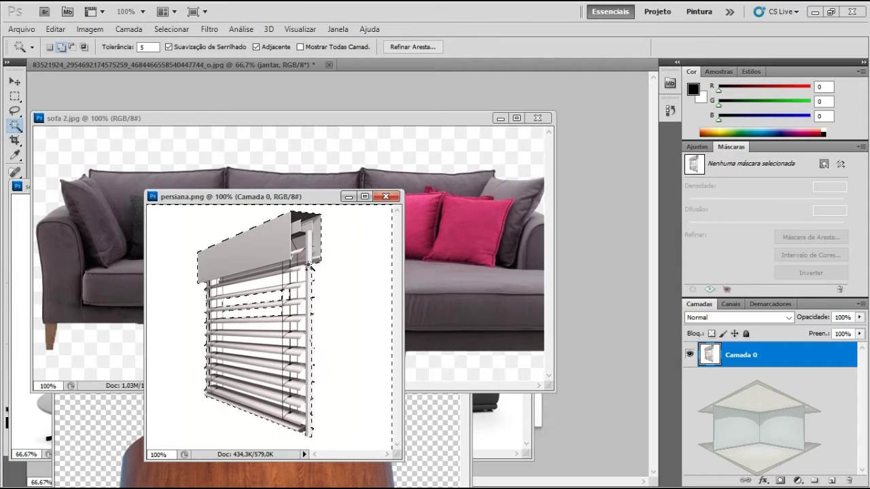
Dock the persiana and sofa 2 images as tabs beside the room photo.
{"action": "left_click_drag", "start_coordinate": [307, 202], "coordinate": [563, 212]}
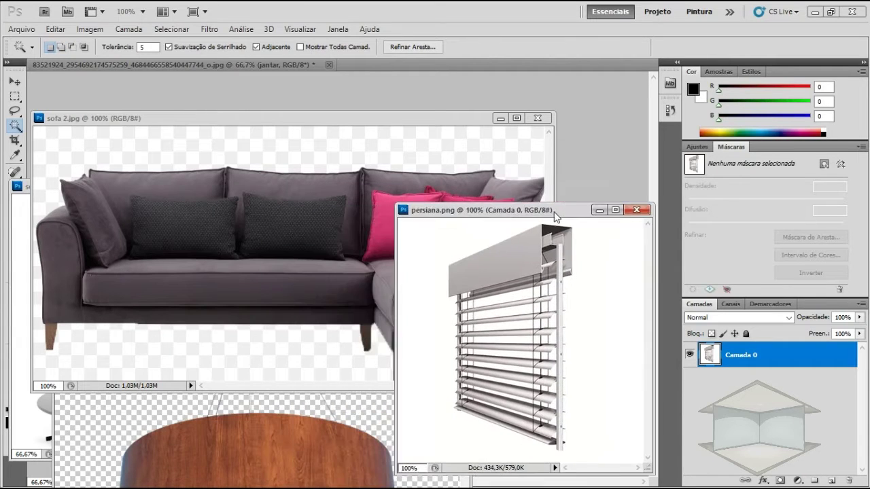
{"action": "left_click_drag", "start_coordinate": [575, 208], "coordinate": [513, 71]}
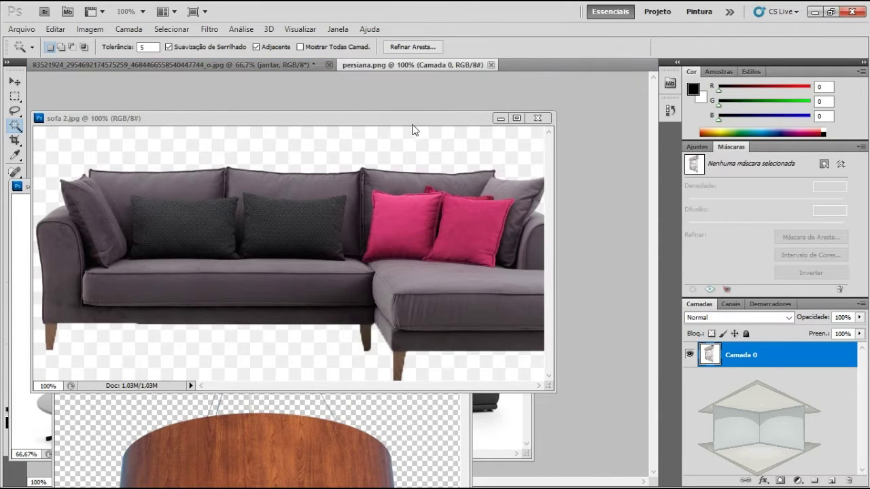
{"action": "left_click_drag", "start_coordinate": [464, 118], "coordinate": [526, 110]}
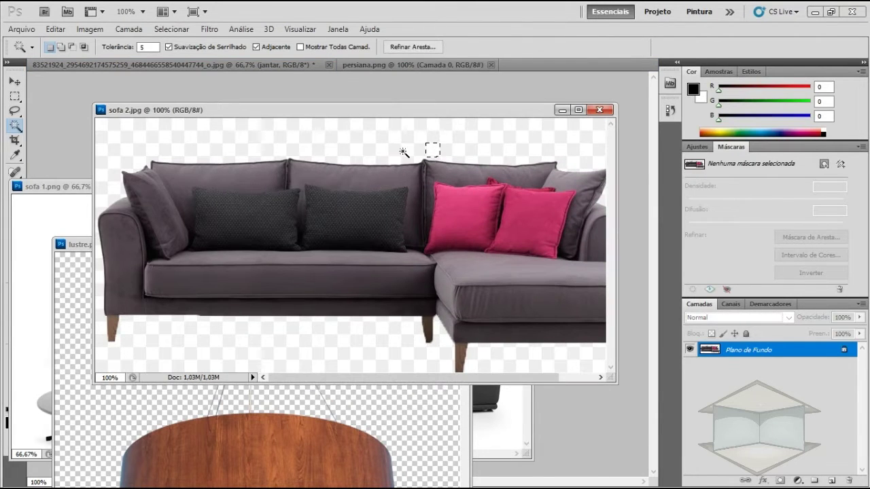
{"action": "left_click_drag", "start_coordinate": [515, 114], "coordinate": [566, 67]}
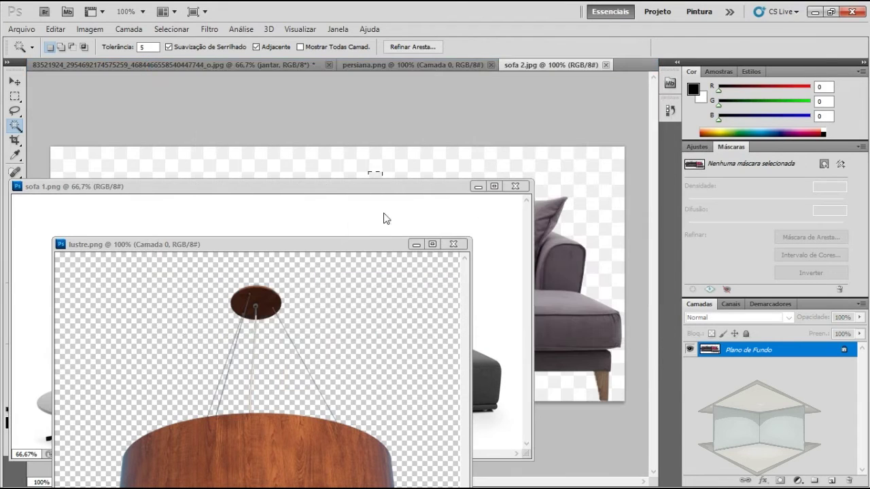
Bring the chandelier image forward, clear its test background selection and rename its layer as lustre.
{"action": "left_click", "coordinate": [347, 297]}
{"action": "left_click_drag", "start_coordinate": [342, 245], "coordinate": [446, 117]}
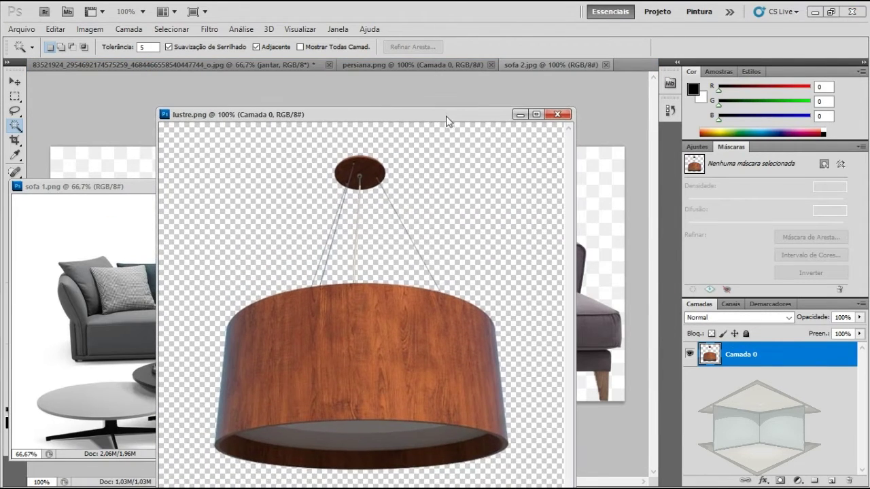
{"action": "left_click", "coordinate": [430, 226]}
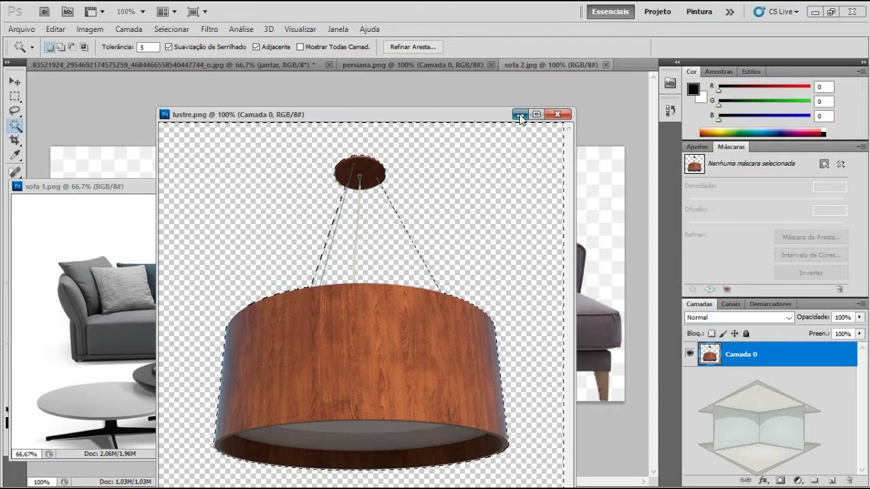
{"action": "left_click_drag", "start_coordinate": [474, 118], "coordinate": [464, 109]}
{"action": "key", "text": "ctrl+d"}
{"action": "double_click", "coordinate": [742, 355]}
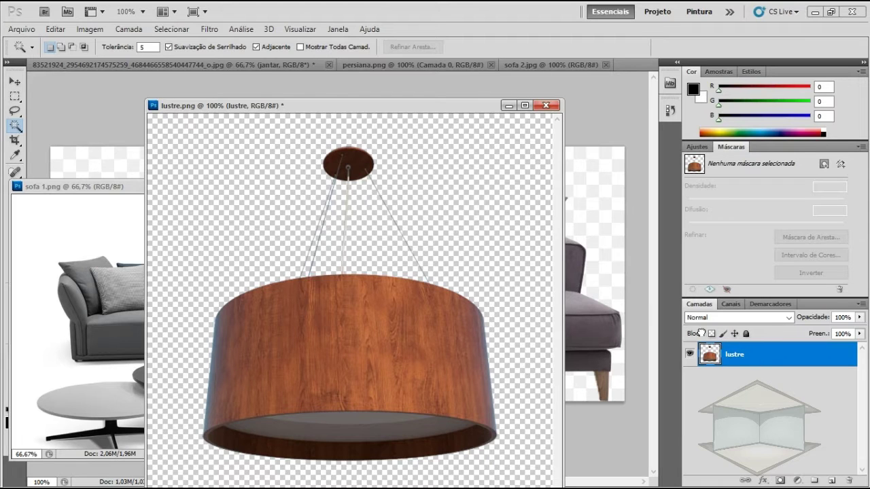
Copy the lustre layer into the room photo and close the window holding the lustre and sofa 1 images without saving.
{"action": "left_click", "coordinate": [195, 63]}
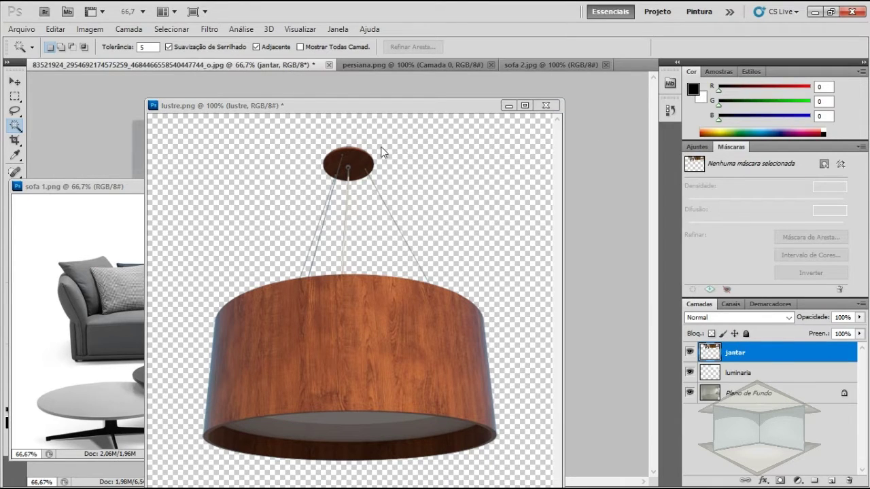
{"action": "left_click_drag", "start_coordinate": [363, 106], "coordinate": [484, 193]}
{"action": "left_click_drag", "start_coordinate": [766, 357], "coordinate": [404, 151]}
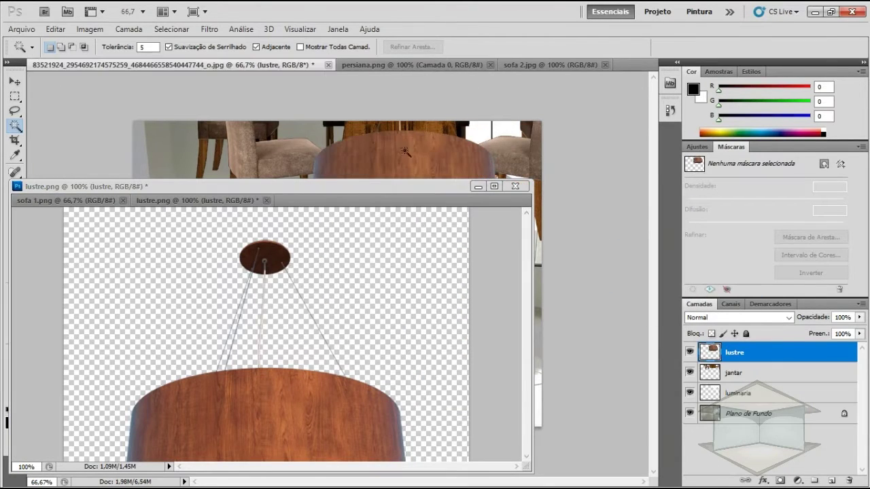
{"action": "left_click", "coordinate": [517, 187]}
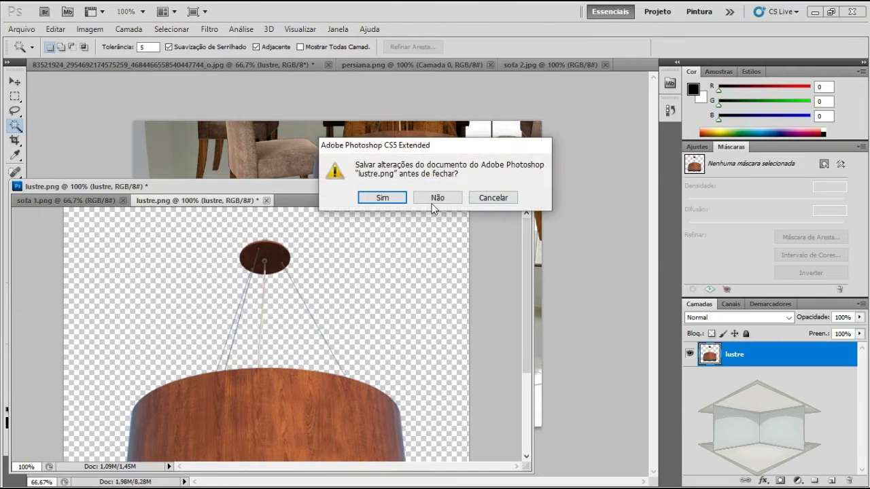
{"action": "left_click", "coordinate": [443, 197]}
Reopen the sofa 1 image from the desktop and return to the Magic Wand tool.
{"action": "key", "text": "ctrl+o"}
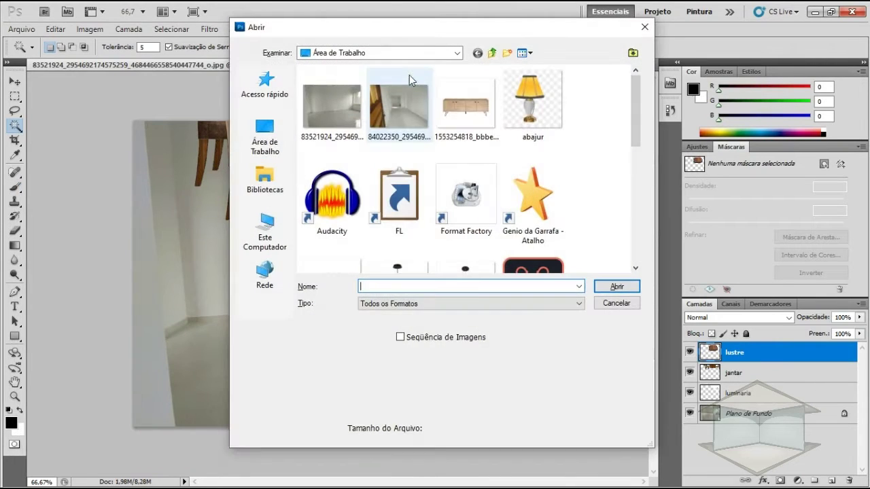
{"action": "left_click_drag", "start_coordinate": [636, 129], "coordinate": [635, 232]}
{"action": "left_click", "coordinate": [408, 193]}
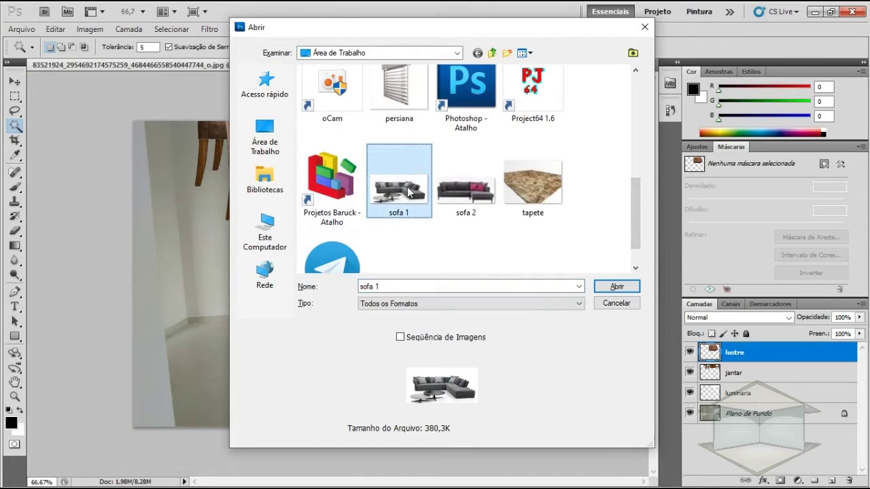
{"action": "left_click", "coordinate": [615, 286]}
{"action": "key", "text": "i"}
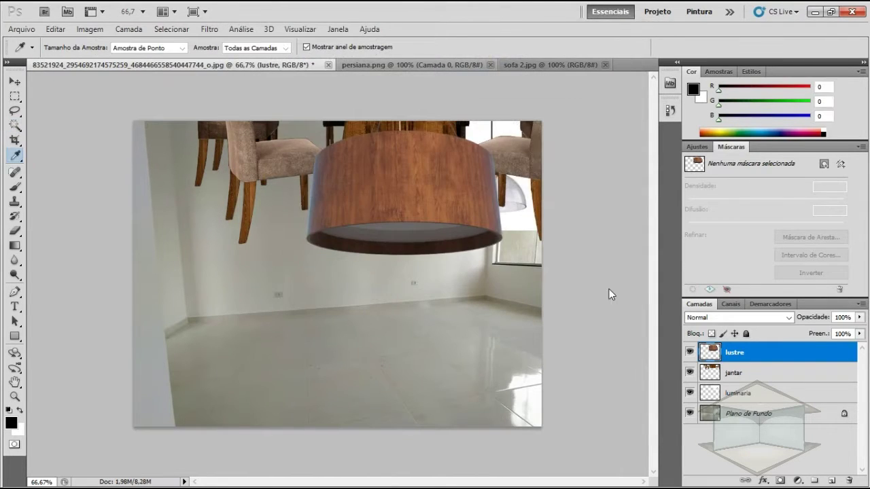
{"action": "key", "text": "w"}
{"action": "left_click", "coordinate": [497, 245]}
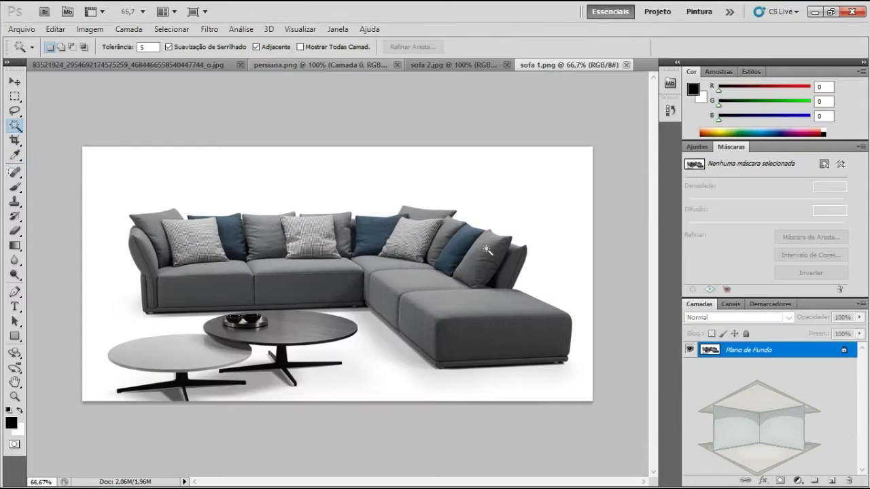
Duplicate the background layer of sofa 1 and hide the original.
{"action": "right_click", "coordinate": [748, 350]}
{"action": "left_click", "coordinate": [741, 376]}
{"action": "key", "text": "Return"}
Delete the white background around the sofa and coffee tables on the copied layer and clear the selection.
{"action": "left_click", "coordinate": [557, 216]}
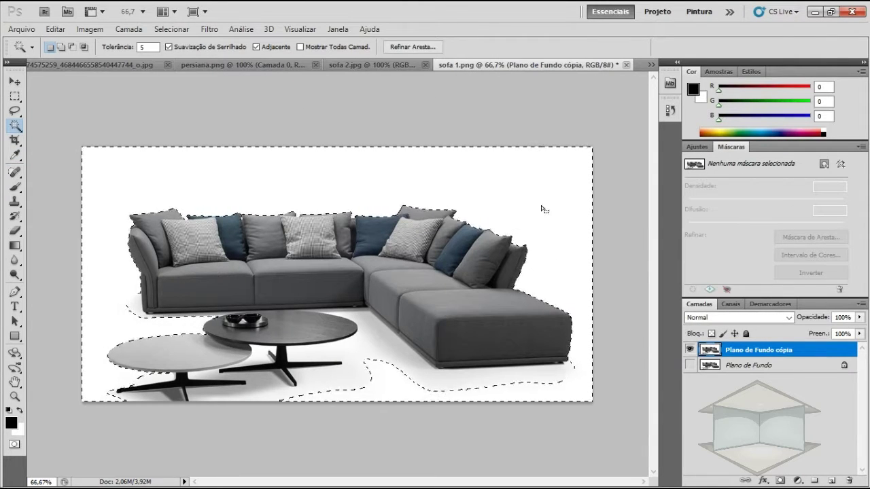
{"action": "key", "text": "Delete"}
{"action": "left_click", "coordinate": [255, 399]}
{"action": "key", "text": "Delete"}
{"action": "key", "text": "ctrl+d"}
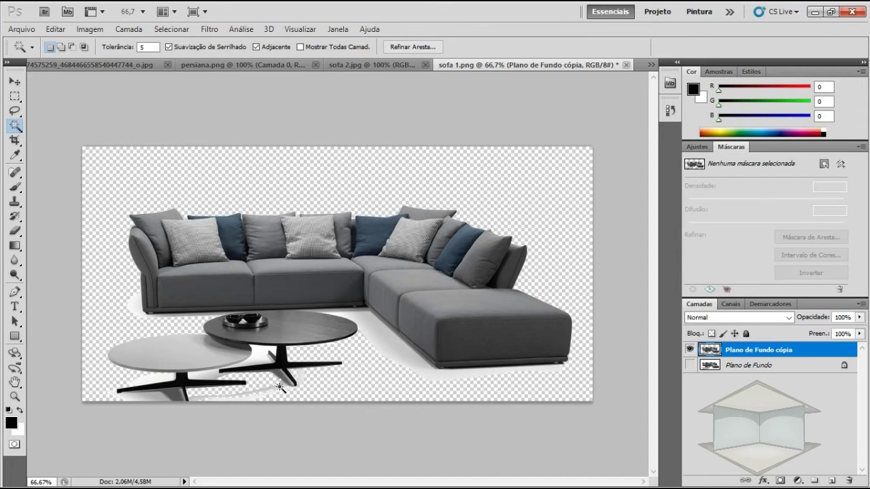
Delete the remaining shadow areas around the corner sofa and coffee tables on the copied layer.
{"action": "left_click", "coordinate": [384, 349]}
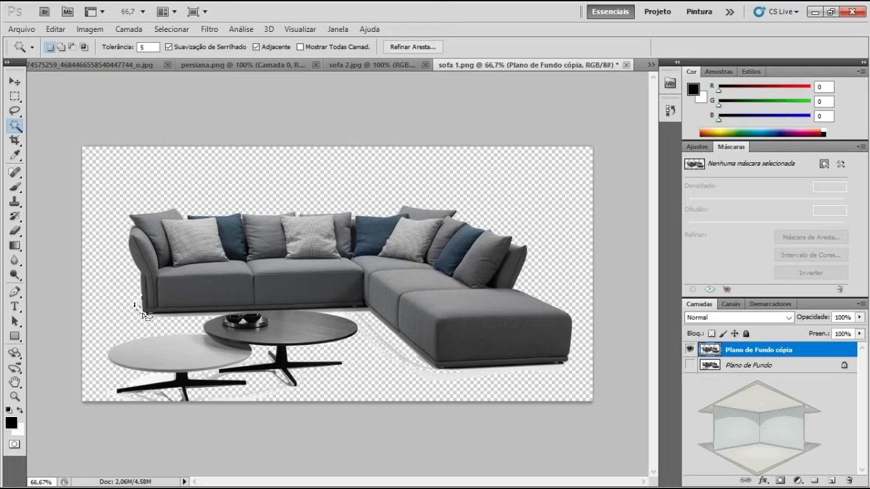
{"action": "scroll", "coordinate": [327, 312], "scroll_direction": "up", "scroll_amount": 3}
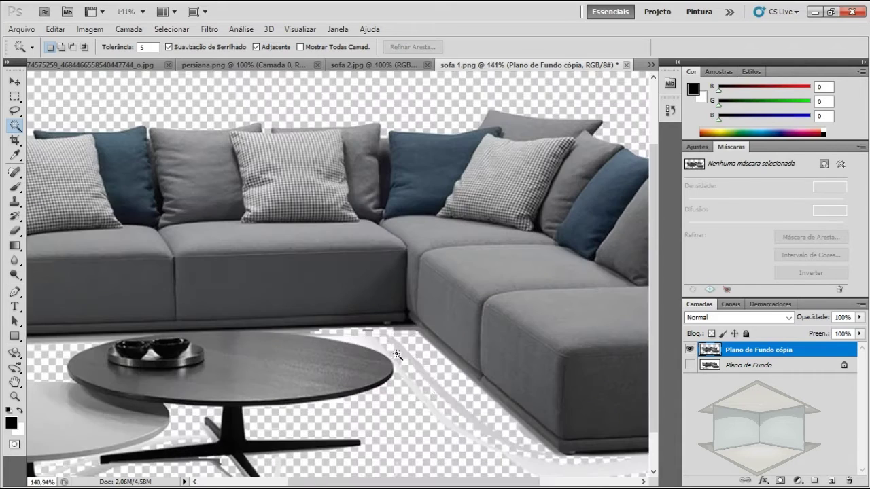
{"action": "scroll", "coordinate": [307, 340], "scroll_direction": "down", "scroll_amount": 3}
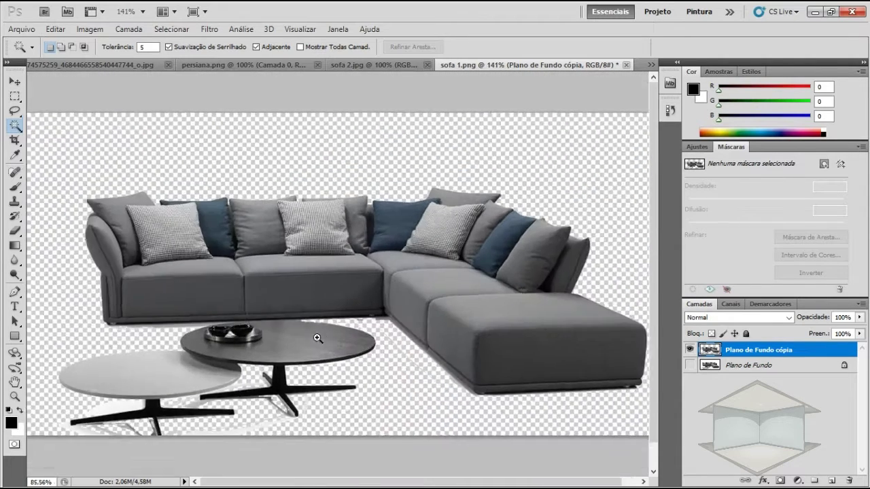
Rename the copied background layer of the sofa 1 image as sofa.
{"action": "double_click", "coordinate": [743, 350]}
{"action": "key", "text": "Escape"}
{"action": "double_click", "coordinate": [743, 350]}
{"action": "type", "text": "scfa"}
{"action": "key", "text": "Return"}
Copy the sofa layer into the room photo and close the sofa 1 image without saving.
{"action": "left_click_drag", "start_coordinate": [489, 66], "coordinate": [326, 229]}
{"action": "left_click_drag", "start_coordinate": [734, 351], "coordinate": [435, 204]}
{"action": "left_click", "coordinate": [588, 232]}
{"action": "left_click", "coordinate": [421, 267]}
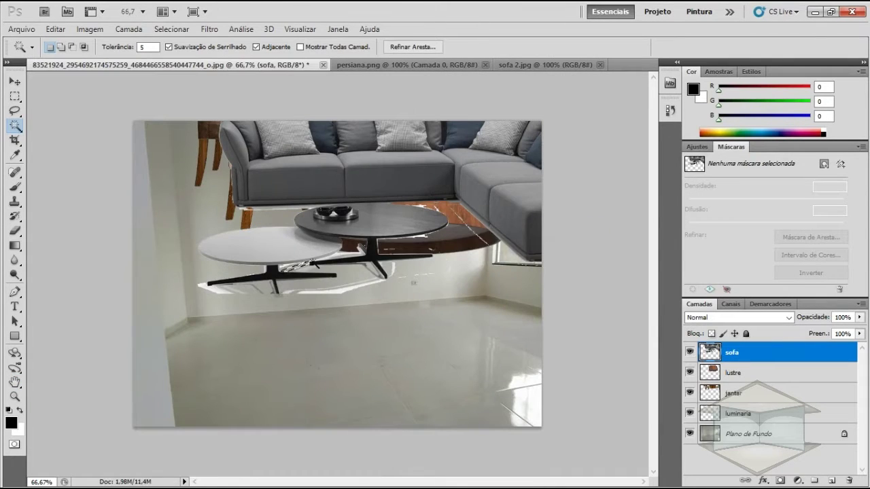
Set the Magic Wand tolerance to 10 and remove leftover shadow patches around the coffee table legs in the room photo.
{"action": "scroll", "coordinate": [333, 286], "scroll_direction": "up", "scroll_amount": 3}
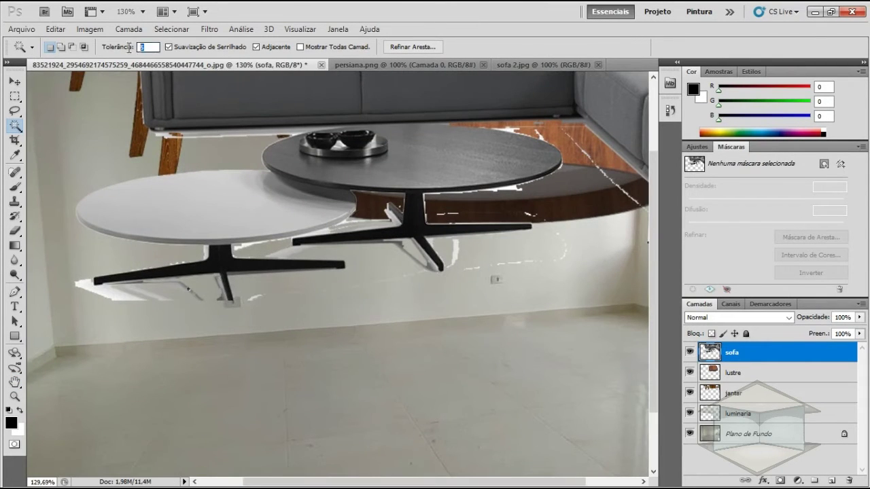
{"action": "type", "text": "10"}
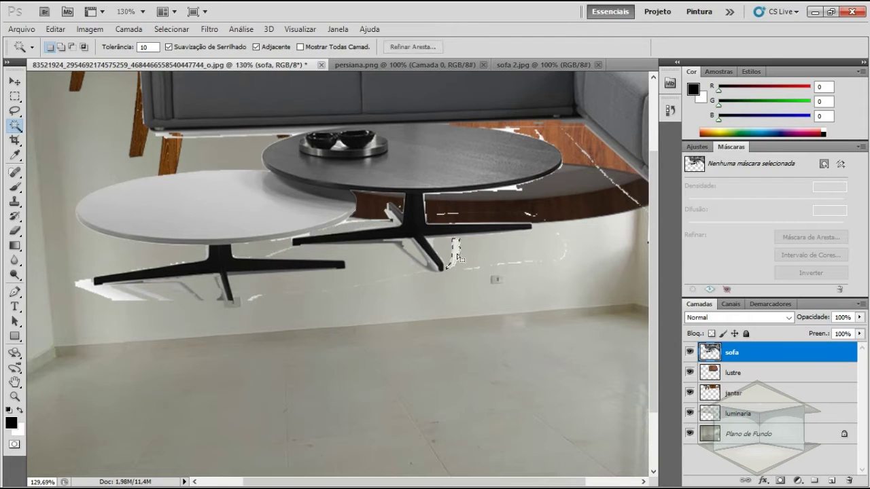
{"action": "scroll", "coordinate": [434, 287], "scroll_direction": "down", "scroll_amount": 3}
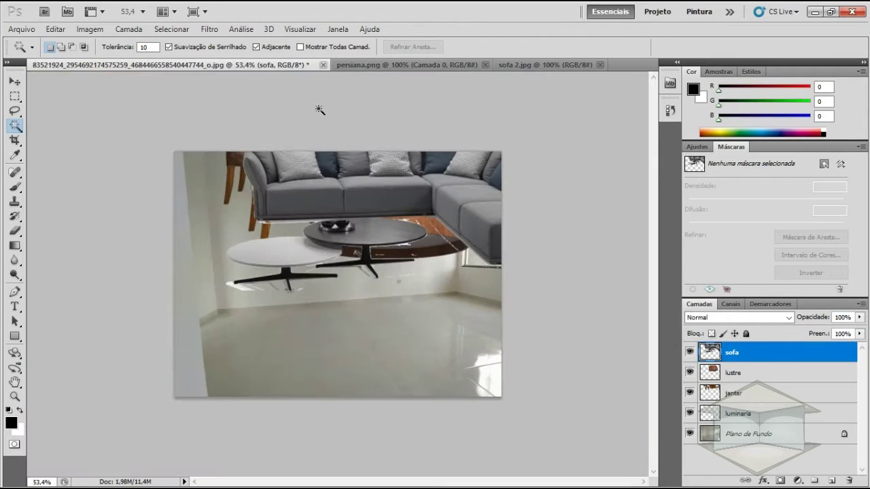
Switch to the sofa 2 image and duplicate its background layer.
{"action": "left_click", "coordinate": [520, 64]}
{"action": "right_click", "coordinate": [741, 349]}
{"action": "left_click", "coordinate": [738, 376]}
{"action": "key", "text": "Return"}
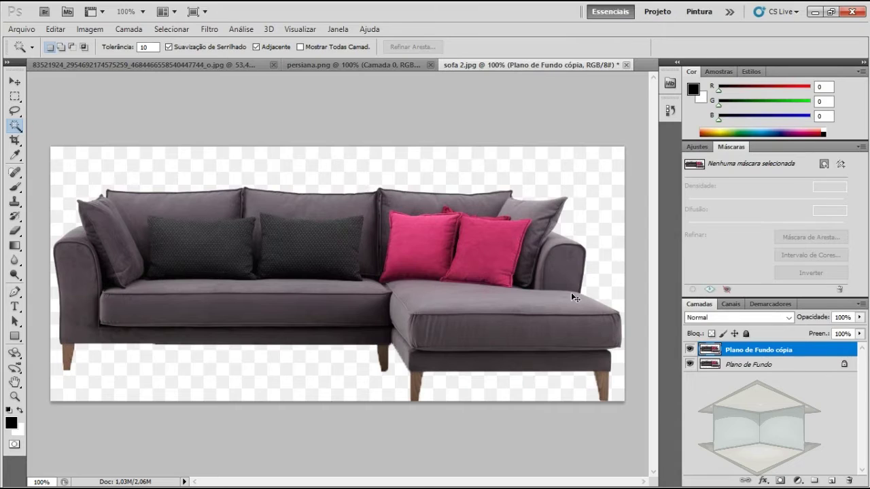
Darken the copied layer to a black silhouette with Curves and select the sofa shape with the Magic Wand.
{"action": "key", "text": "ctrl+m"}
{"action": "left_click_drag", "start_coordinate": [662, 256], "coordinate": [749, 316]}
{"action": "key", "text": "Return"}
{"action": "left_click", "coordinate": [347, 292]}
Copy the selected sofa from the original background onto its own layer and hide the other two layers.
{"action": "left_click", "coordinate": [748, 365]}
{"action": "left_click", "coordinate": [690, 349]}
{"action": "key", "text": "ctrl+j"}
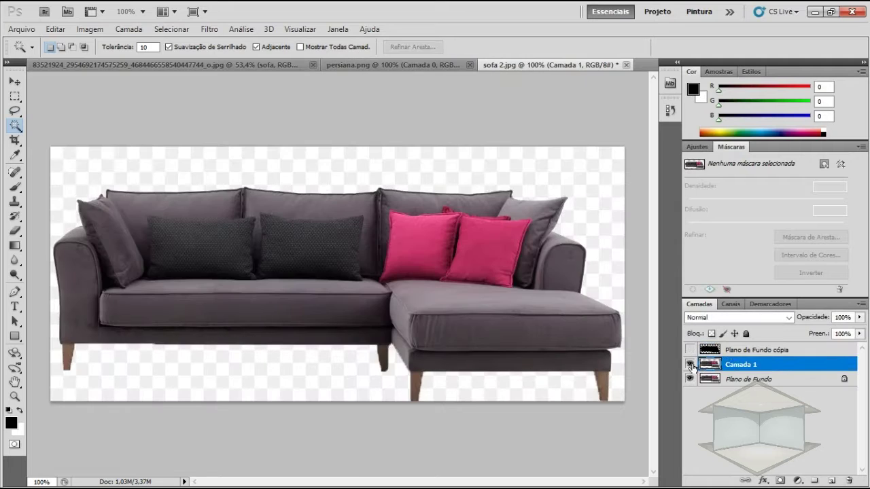
{"action": "left_click", "coordinate": [690, 379]}
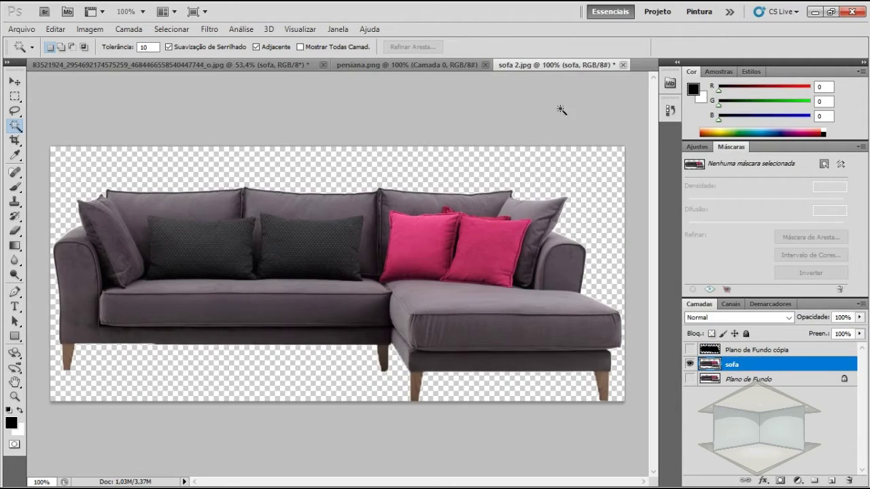
Copy the cut-out into the room photo as a layer named sofa and close the sofa 2 image without saving.
{"action": "key", "text": "ctrl+w"}
{"action": "left_click", "coordinate": [441, 197]}
Duplicate the layer of the persiana image and darken the copy to a black silhouette with Curves.
{"action": "right_click", "coordinate": [740, 354]}
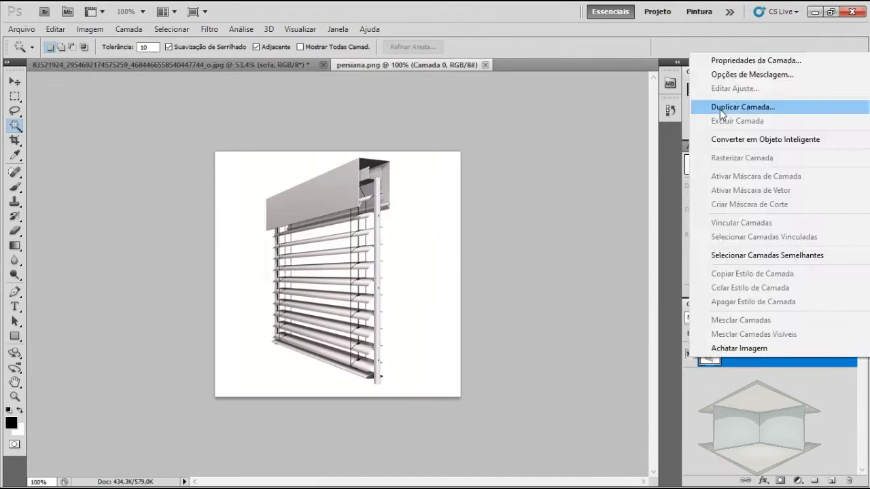
{"action": "left_click", "coordinate": [728, 107]}
{"action": "key", "text": "Return"}
{"action": "key", "text": "ctrl+d"}
{"action": "key", "text": "ctrl+m"}
{"action": "left_click_drag", "start_coordinate": [597, 321], "coordinate": [744, 320]}
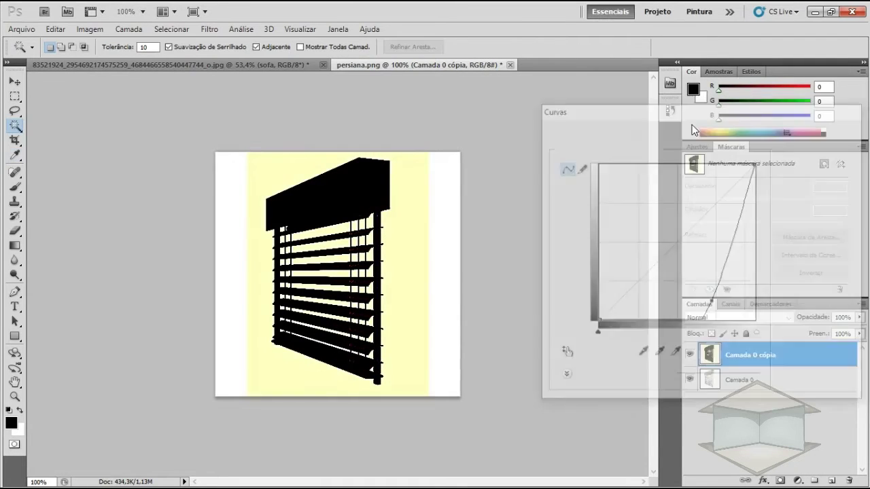
Copy the cut-out blind from Camada 0 and paste it into the room photo as a layer named persiana.
{"action": "left_click", "coordinate": [741, 379]}
{"action": "left_click", "coordinate": [418, 301]}
{"action": "left_click", "coordinate": [206, 65]}
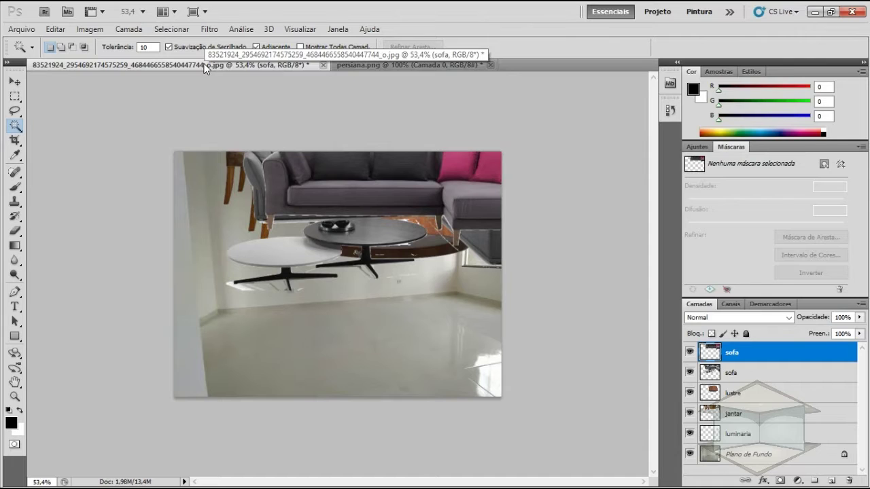
{"action": "key", "text": "ctrl+v"}
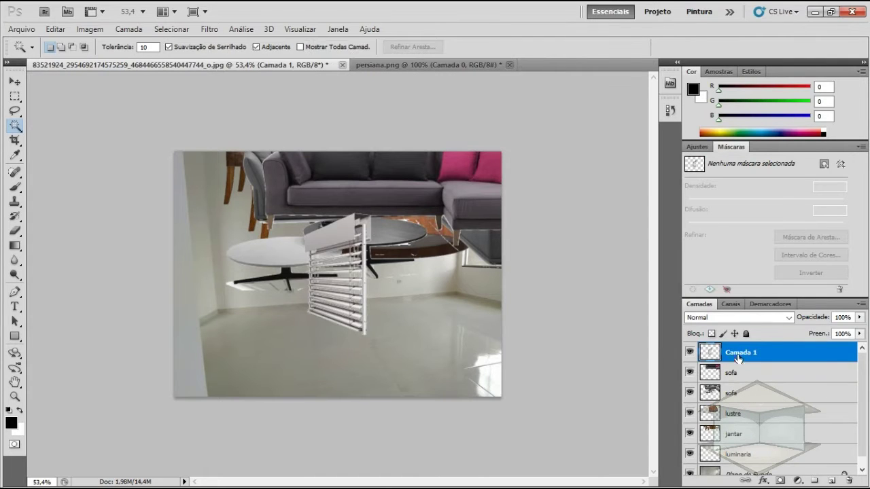
{"action": "key", "text": "Return"}
Hide the other furniture layers, then move and resize the blind to fit over the window in the room photo.
{"action": "left_click_drag", "start_coordinate": [689, 373], "coordinate": [690, 454]}
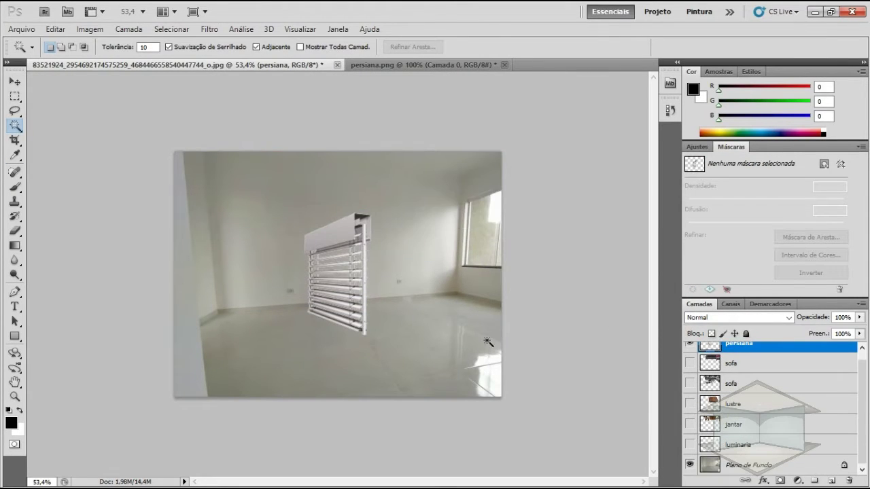
{"action": "key", "text": "ctrl+t"}
{"action": "left_click_drag", "start_coordinate": [337, 275], "coordinate": [443, 191]}
{"action": "left_click_drag", "start_coordinate": [501, 171], "coordinate": [505, 195]}
{"action": "key", "text": "Return"}
{"action": "key", "text": "ctrl+t"}
{"action": "left_click_drag", "start_coordinate": [516, 290], "coordinate": [528, 265]}
{"action": "key", "text": "Return"}
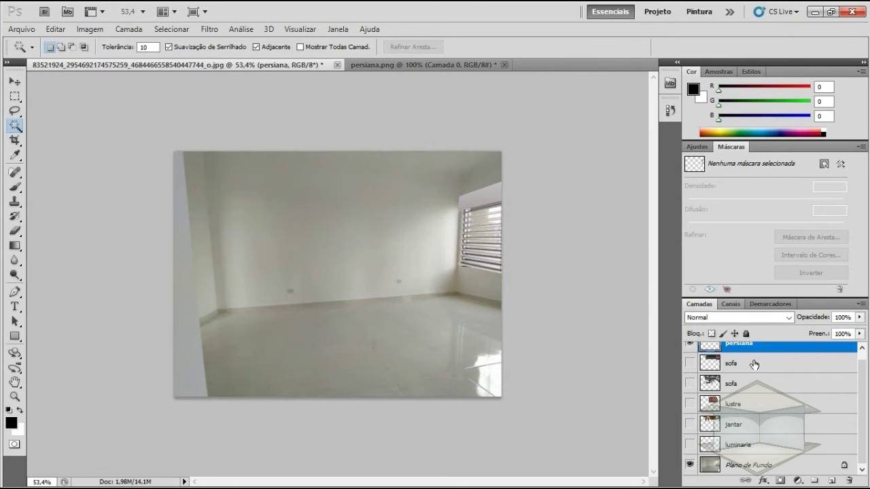
Show the sofa with pink cushions, scale it to about 76% and place it against the back wall near the window.
{"action": "left_click", "coordinate": [689, 363]}
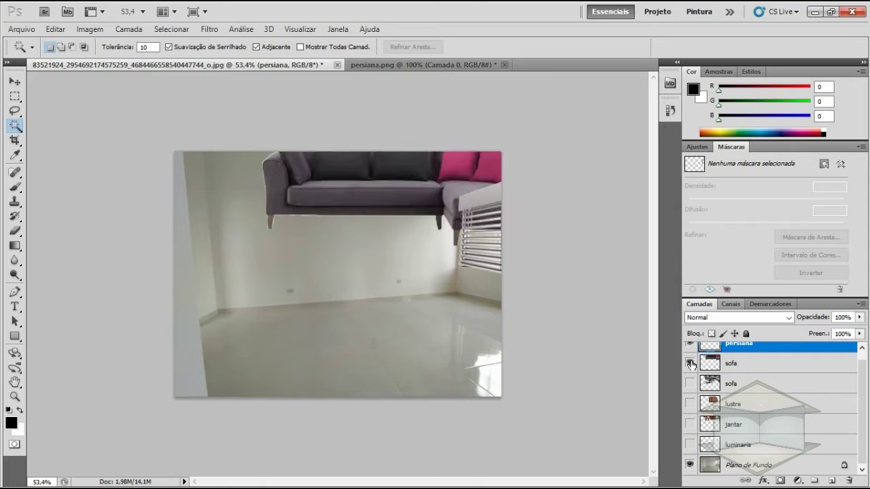
{"action": "left_click", "coordinate": [740, 367]}
{"action": "key", "text": "ctrl+t"}
{"action": "left_click_drag", "start_coordinate": [362, 194], "coordinate": [304, 304]}
{"action": "left_click_drag", "start_coordinate": [509, 241], "coordinate": [413, 271]}
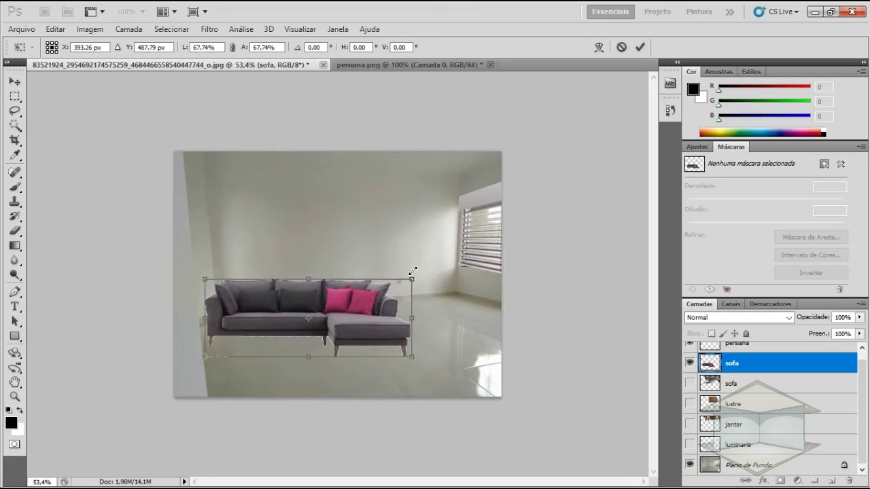
{"action": "left_click_drag", "start_coordinate": [259, 308], "coordinate": [315, 294]}
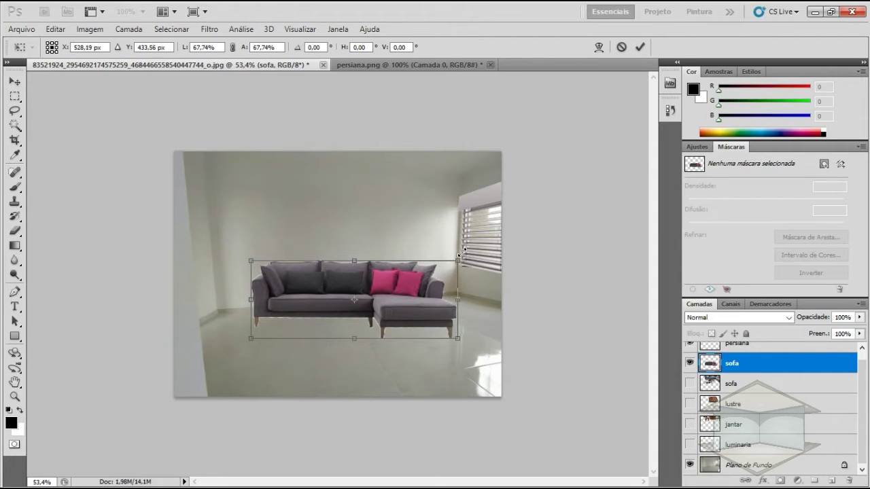
{"action": "left_click_drag", "start_coordinate": [459, 259], "coordinate": [478, 231]}
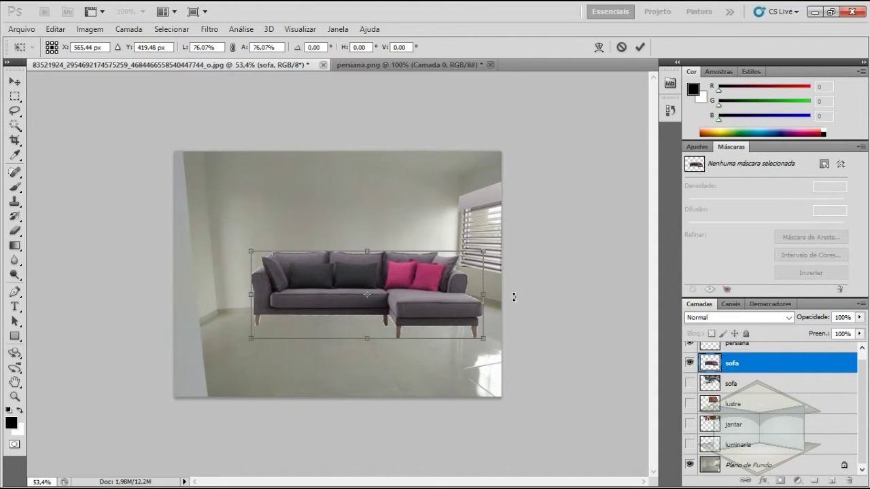
{"action": "key", "text": "Return"}
{"action": "key", "text": "w"}
Swap the visible sofa for the grey corner sofa, scale it down and place it in the corner below the window.
{"action": "left_click", "coordinate": [691, 385]}
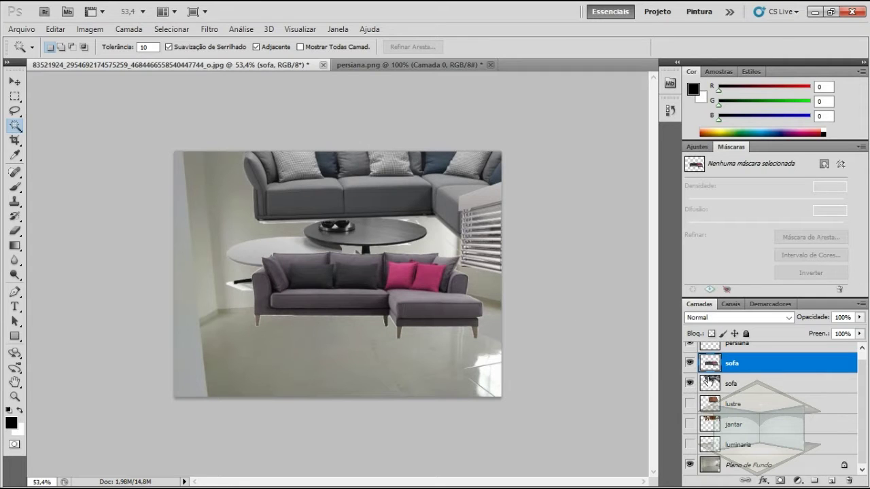
{"action": "left_click", "coordinate": [691, 364]}
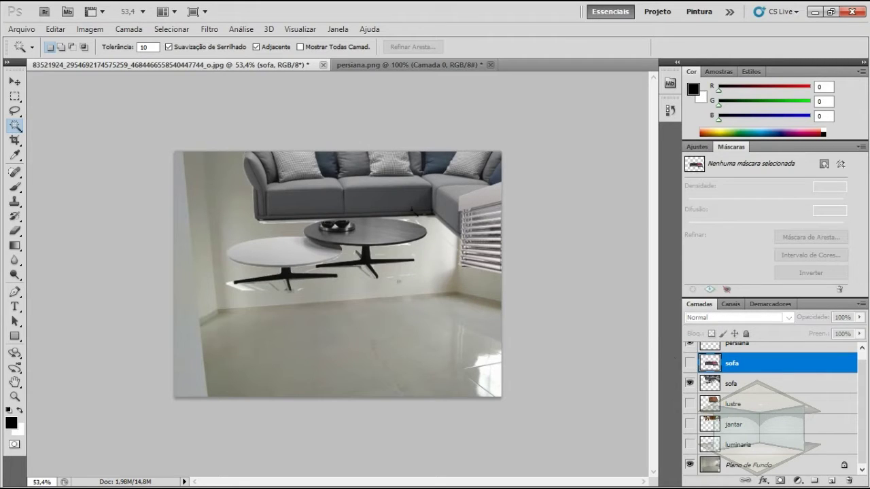
{"action": "left_click", "coordinate": [732, 386]}
{"action": "key", "text": "ctrl+t"}
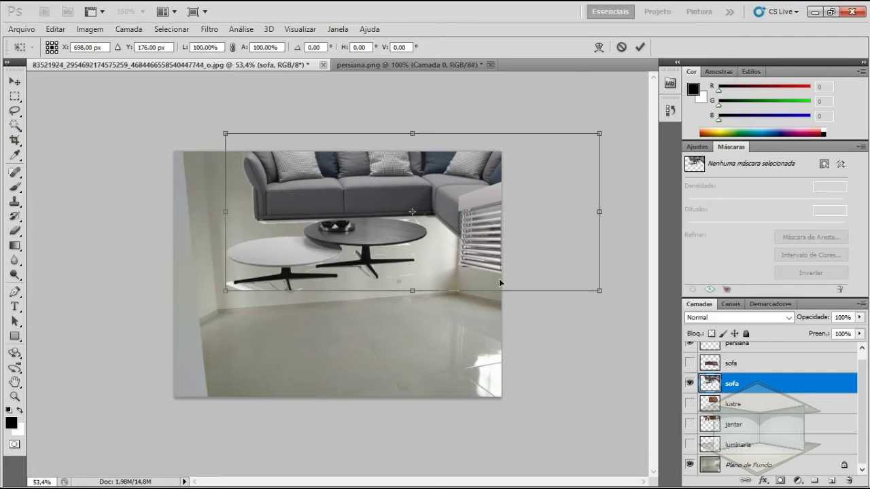
{"action": "left_click_drag", "start_coordinate": [445, 212], "coordinate": [412, 291]}
{"action": "left_click_drag", "start_coordinate": [571, 209], "coordinate": [435, 257]}
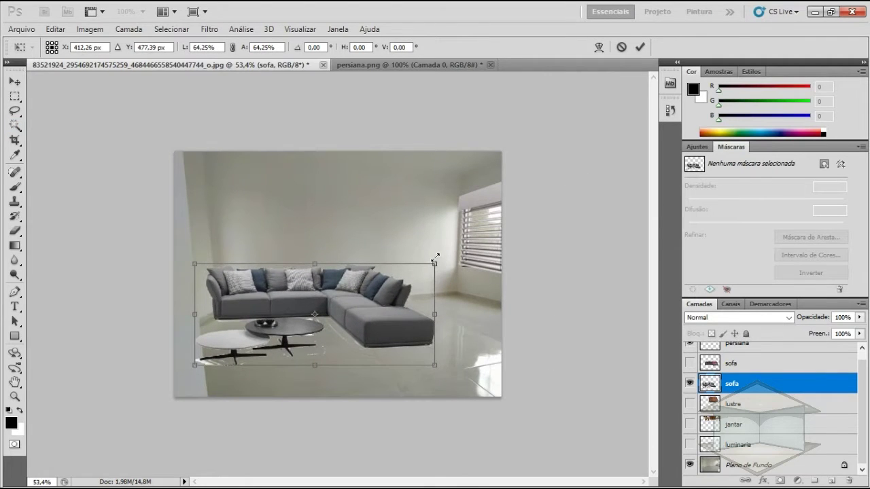
{"action": "left_click_drag", "start_coordinate": [344, 298], "coordinate": [442, 301]}
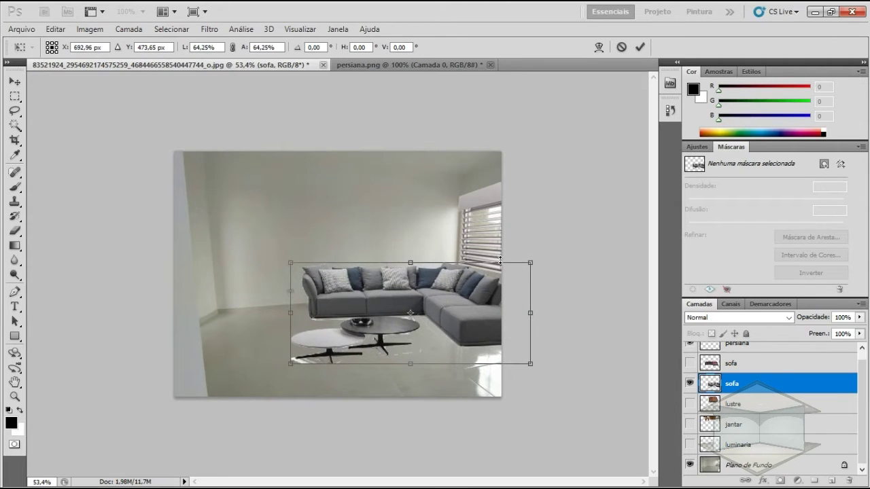
{"action": "left_click_drag", "start_coordinate": [531, 263], "coordinate": [535, 238]}
{"action": "key", "text": "Return"}
{"action": "key", "text": "w"}
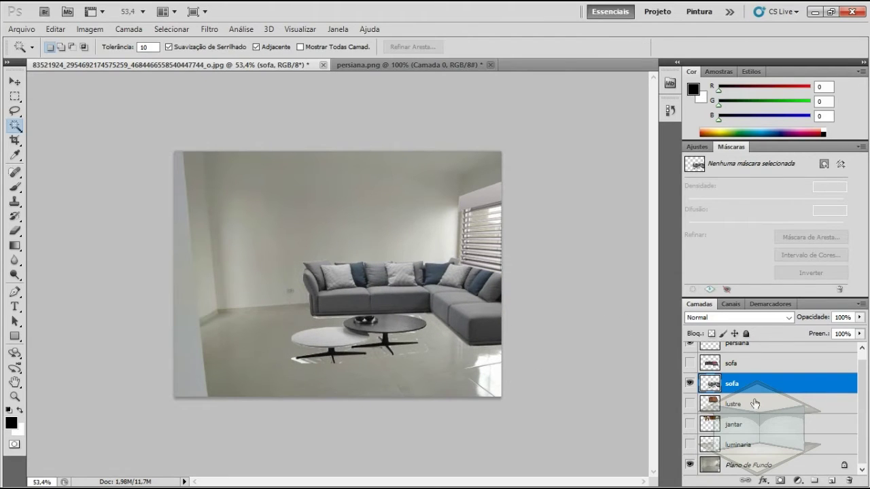
Move the grey corner sofa layer above persiana and erase the white remnants around the sofa and coffee tables.
{"action": "scroll", "coordinate": [756, 390], "scroll_direction": "up", "scroll_amount": 1}
{"action": "left_click_drag", "start_coordinate": [738, 394], "coordinate": [740, 348]}
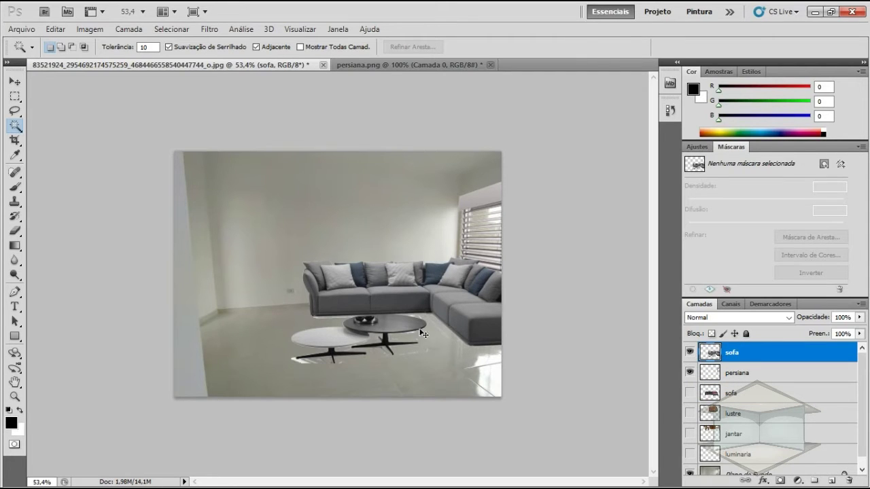
{"action": "scroll", "coordinate": [383, 320], "scroll_direction": "up", "scroll_amount": 3}
{"action": "key", "text": "ctrl+j"}
{"action": "key", "text": "b"}
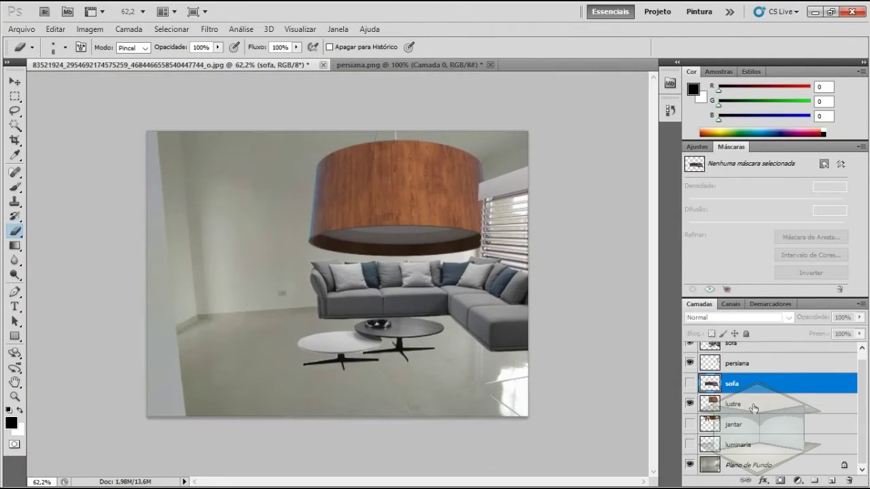
Show the jantar layer instead of lustre, scale the dining set to about 127% and place it beside the corner sofa.
{"action": "left_click", "coordinate": [690, 424]}
{"action": "left_click", "coordinate": [734, 424]}
{"action": "left_click", "coordinate": [690, 404]}
{"action": "key", "text": "ctrl+t"}
{"action": "left_click_drag", "start_coordinate": [388, 204], "coordinate": [311, 272]}
{"action": "left_click_drag", "start_coordinate": [222, 301], "coordinate": [243, 289]}
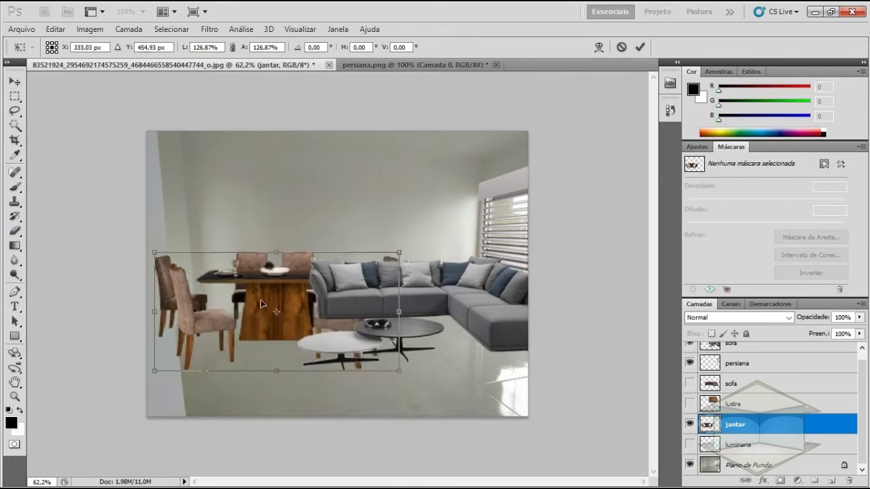
{"action": "key", "text": "Return"}
Bring the jantar layer to the top, shift the dining set toward the left foreground and hide it.
{"action": "left_click_drag", "start_coordinate": [734, 424], "coordinate": [721, 346]}
{"action": "key", "text": "ctrl+t"}
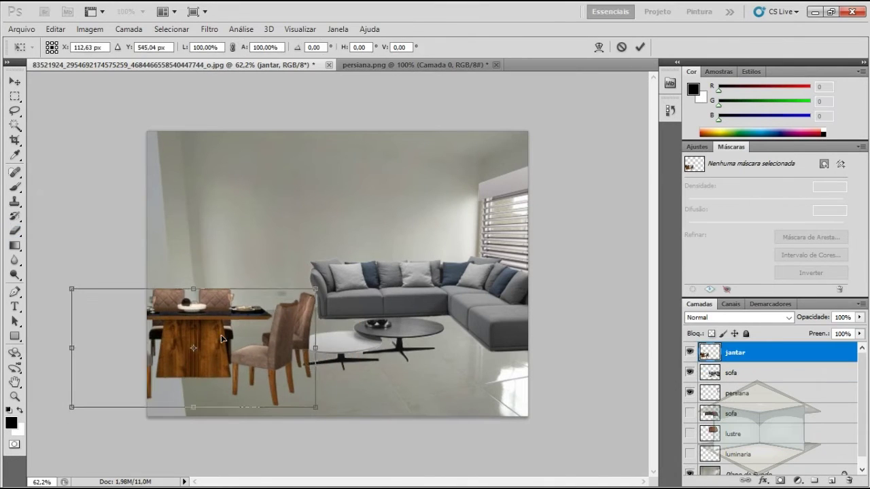
{"action": "left_click", "coordinate": [689, 352]}
Switch to Chrome, search Google for "conjunto mesa 4 cadeiras.png" and browse the image results for a dining set.
{"action": "key", "text": "alt+Tab"}
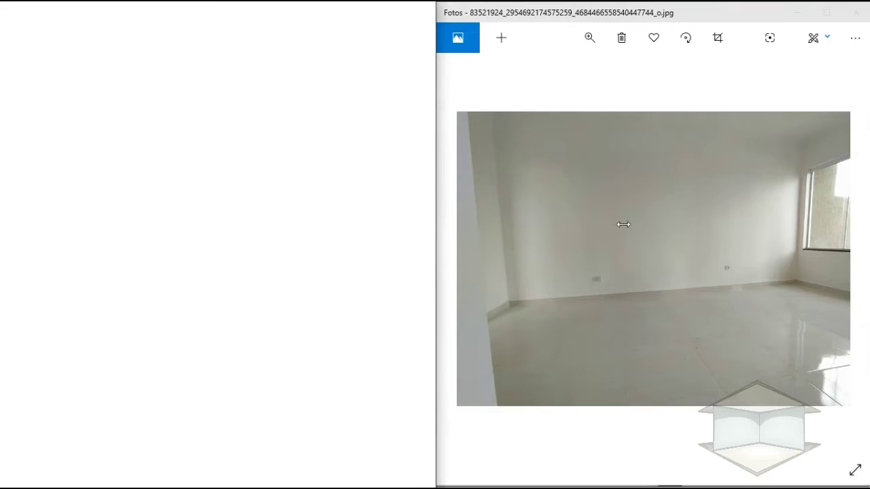
{"action": "left_click", "coordinate": [223, 296]}
{"action": "type", "text": "cadeir"}
{"action": "key", "text": "BackSpace"}
{"action": "key", "text": "BackSpace"}
{"action": "key", "text": "BackSpace"}
{"action": "key", "text": "BackSpace"}
{"action": "key", "text": "BackSpace"}
{"action": "key", "text": "BackSpace"}
{"action": "type", "text": "conjunto mesa 4 cadeiras.png"}
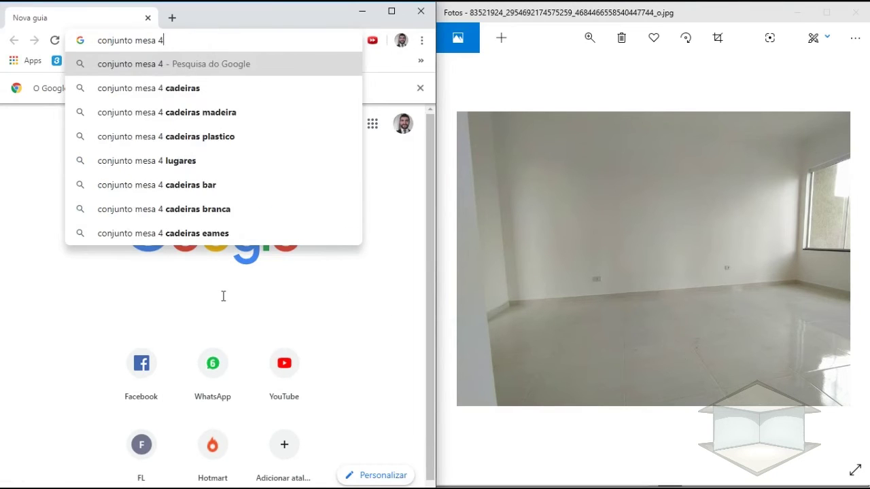
{"action": "key", "text": "Return"}
{"action": "scroll", "coordinate": [237, 161], "scroll_direction": "down", "scroll_amount": 8}
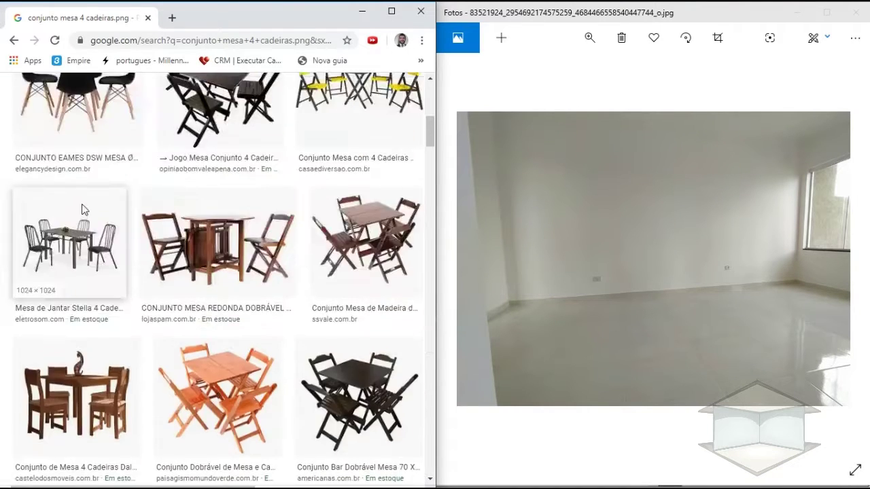
Open the product page of the round black Eames DSW table with four black chairs to get its image.
{"action": "left_click", "coordinate": [82, 210]}
{"action": "right_click", "coordinate": [309, 286]}
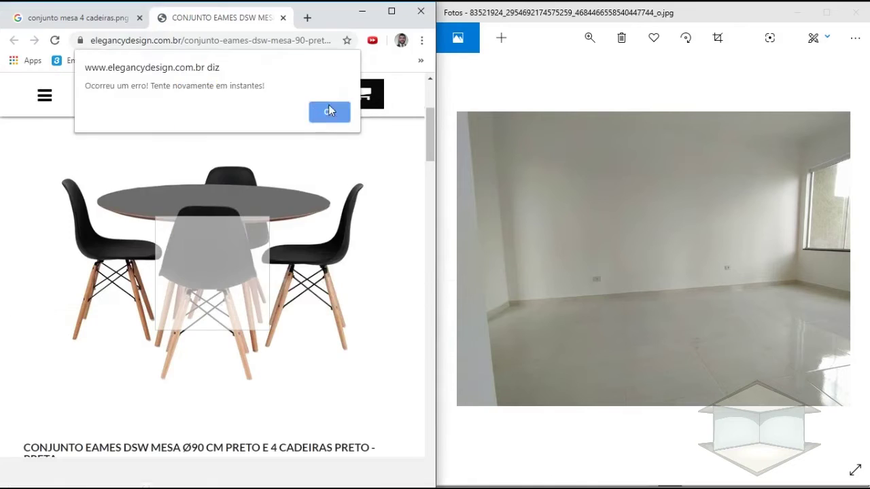
{"action": "left_click", "coordinate": [319, 309]}
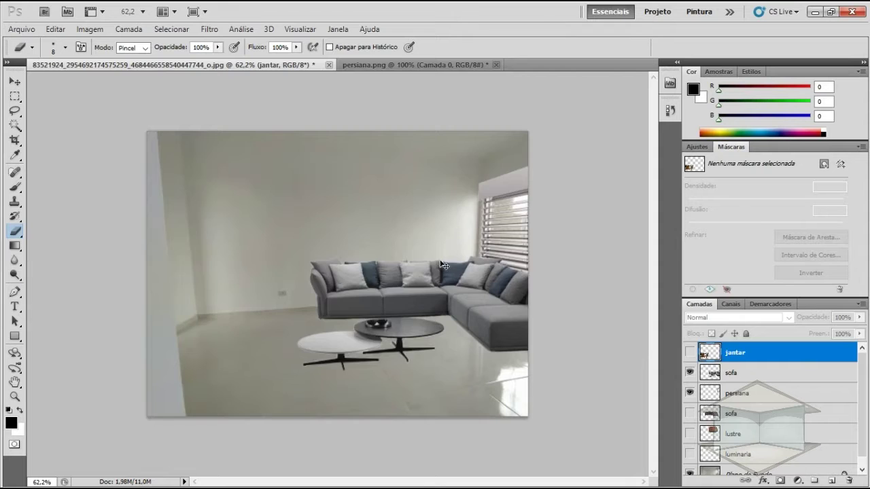
Paste the round-table dining set into the room photo, name its layer jantar and place it over the room's left side.
{"action": "key", "text": "ctrl+v"}
{"action": "double_click", "coordinate": [736, 353]}
{"action": "type", "text": "jantar"}
{"action": "key", "text": "Return"}
{"action": "key", "text": "ctrl+t"}
{"action": "left_click_drag", "start_coordinate": [266, 243], "coordinate": [218, 192]}
Duplicate the new jantar layer and darken the copy to a black silhouette with Curves.
{"action": "right_click", "coordinate": [759, 357]}
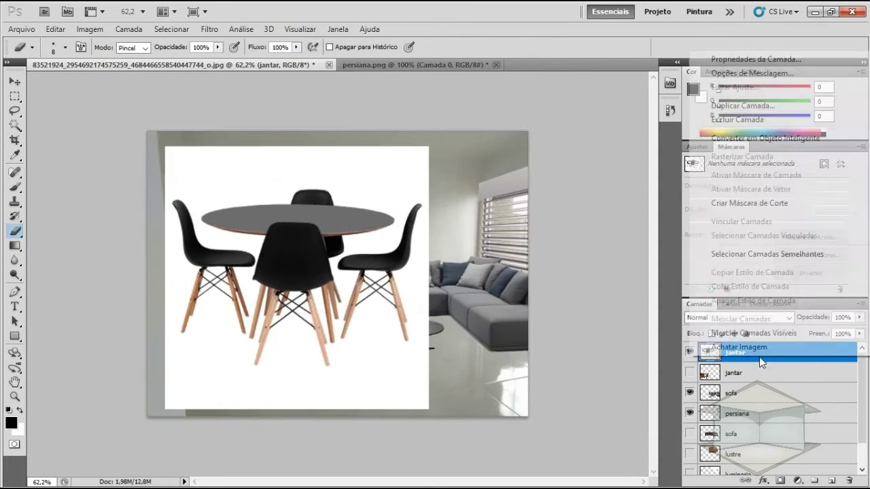
{"action": "left_click", "coordinate": [755, 95]}
{"action": "key", "text": "ctrl+m"}
{"action": "left_click_drag", "start_coordinate": [728, 193], "coordinate": [753, 322]}
{"action": "left_click", "coordinate": [833, 130]}
Use the silhouette as a Magic Wand selection to delete the white background from the jantar layer, and remove the dark copy.
{"action": "left_click", "coordinate": [15, 126]}
{"action": "left_click", "coordinate": [388, 261]}
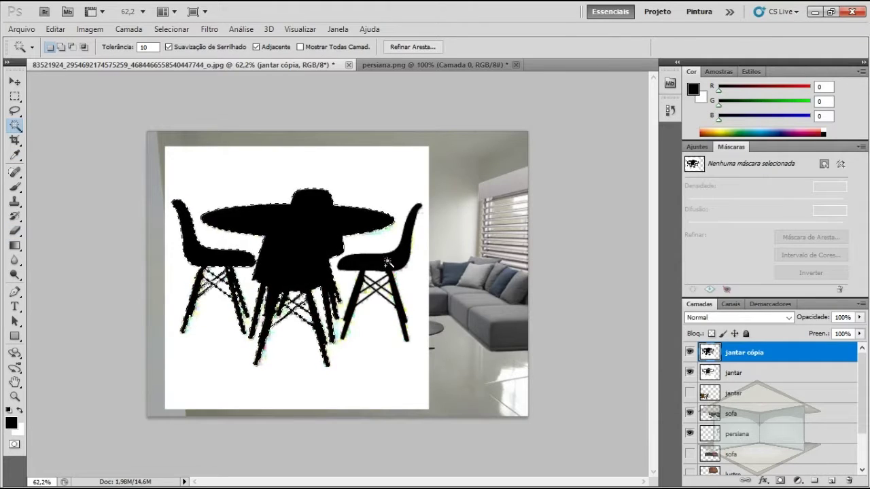
{"action": "left_click", "coordinate": [735, 373]}
{"action": "left_click", "coordinate": [690, 352]}
{"action": "left_click", "coordinate": [171, 30]}
{"action": "left_click", "coordinate": [446, 134]}
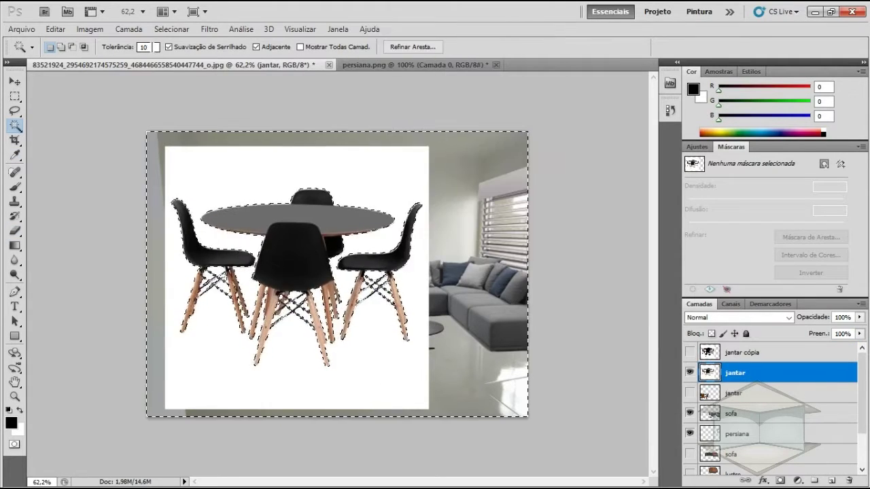
{"action": "key", "text": "Delete"}
{"action": "key", "text": "ctrl+d"}
{"action": "left_click", "coordinate": [771, 357]}
{"action": "key", "text": "Delete"}
Rename the cut-out dining set layer as jantar2, scale it down and place it on the floor to the left of the sofa.
{"action": "double_click", "coordinate": [737, 354]}
{"action": "type", "text": "jantar2"}
{"action": "left_click", "coordinate": [15, 81]}
{"action": "key", "text": "ctrl+t"}
{"action": "left_click_drag", "start_coordinate": [423, 189], "coordinate": [329, 256]}
{"action": "mouse_move", "coordinate": [241, 324]}
{"action": "left_mouse_down"}
{"action": "mouse_move", "coordinate": [267, 302]}
{"action": "mouse_move", "coordinate": [238, 316]}
{"action": "mouse_move", "coordinate": [240, 327]}
{"action": "left_mouse_up"}
{"action": "key", "text": "Return"}
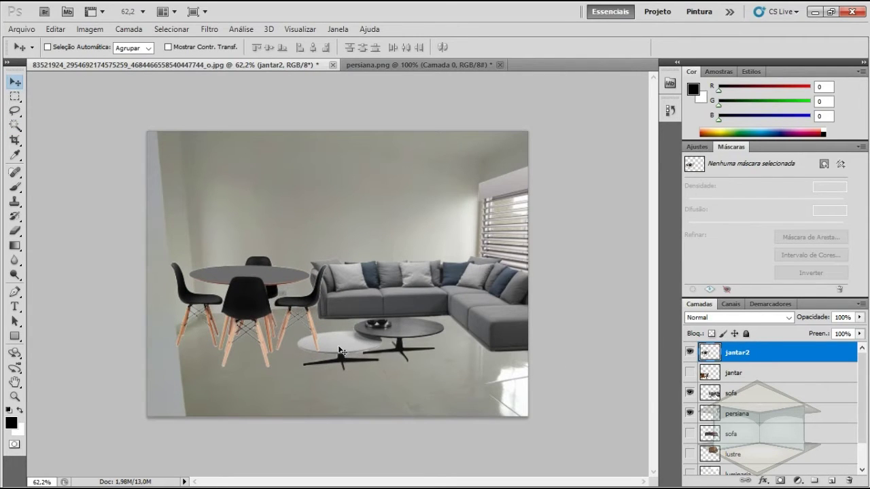
{"action": "mouse_move", "coordinate": [303, 348]}
{"action": "left_mouse_down"}
{"action": "mouse_move", "coordinate": [333, 370]}
{"action": "mouse_move", "coordinate": [382, 385]}
{"action": "mouse_move", "coordinate": [311, 337]}
{"action": "left_mouse_up"}
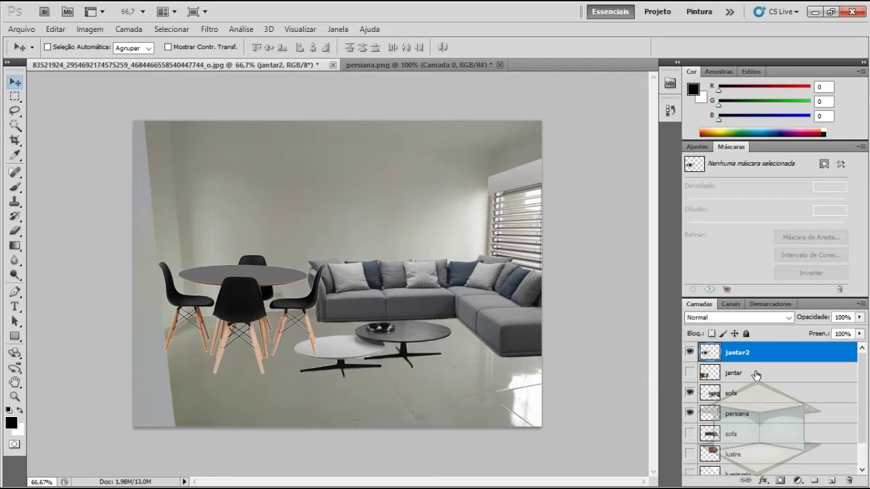
Outline both coffee tables on the visible sofa layer with the Polygonal Lasso, cut them out and paste them onto a new layer.
{"action": "left_click", "coordinate": [734, 394]}
{"action": "left_click_drag", "start_coordinate": [350, 332], "coordinate": [403, 347]}
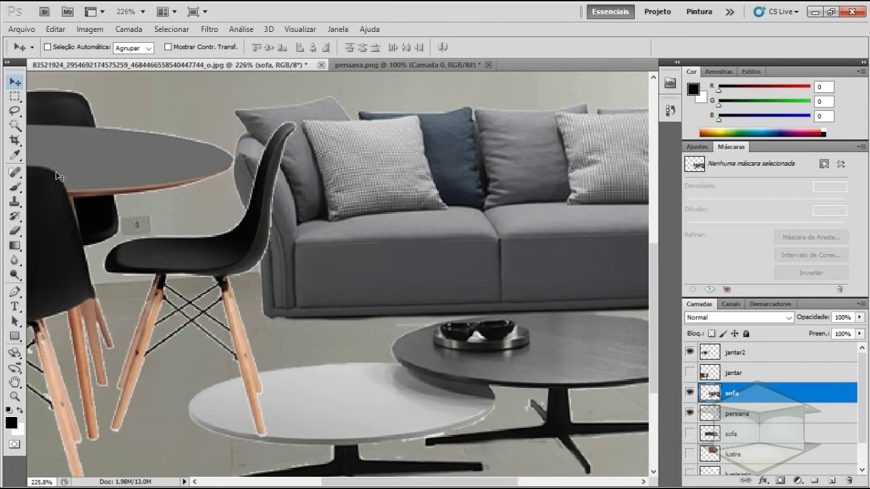
{"action": "left_click_drag", "start_coordinate": [15, 113], "coordinate": [17, 116]}
{"action": "left_click", "coordinate": [65, 123]}
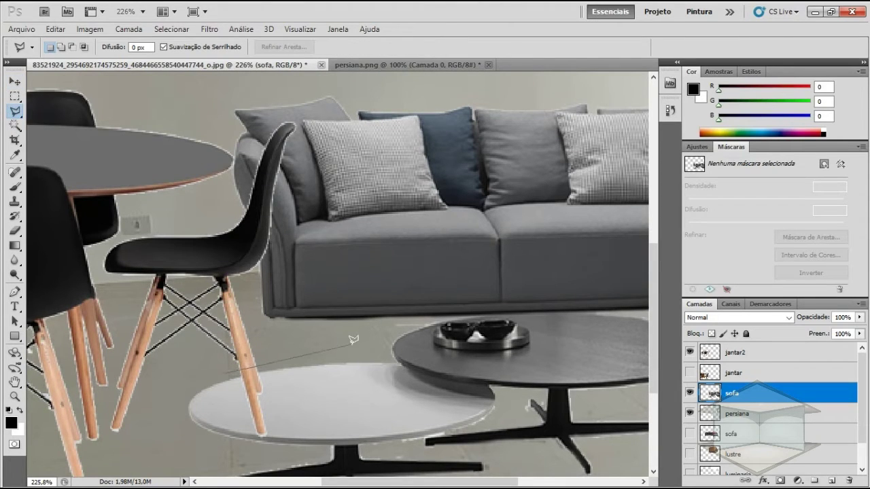
{"action": "scroll", "coordinate": [443, 312], "scroll_direction": "right", "scroll_amount": 4}
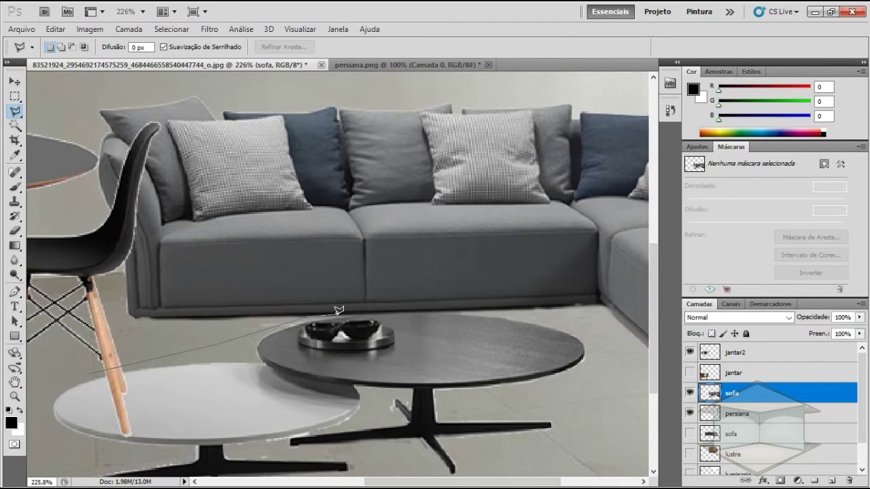
{"action": "left_click", "coordinate": [551, 449]}
{"action": "scroll", "coordinate": [476, 435], "scroll_direction": "down", "scroll_amount": 3}
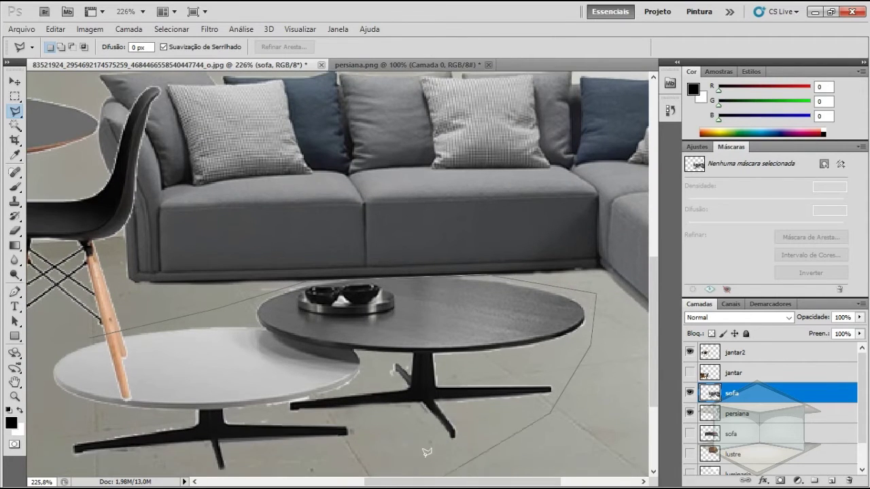
{"action": "left_click", "coordinate": [50, 283]}
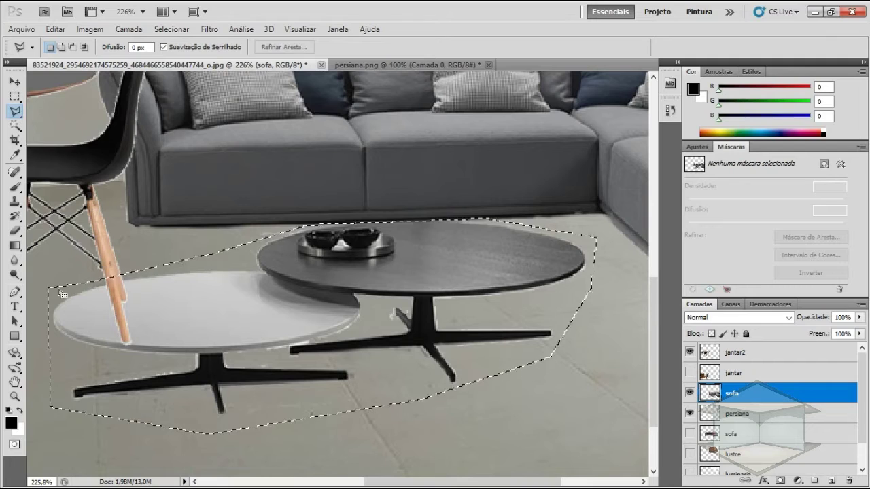
{"action": "key", "text": "v"}
{"action": "left_click_drag", "start_coordinate": [287, 293], "coordinate": [330, 297]}
{"action": "key", "text": "ctrl+x"}
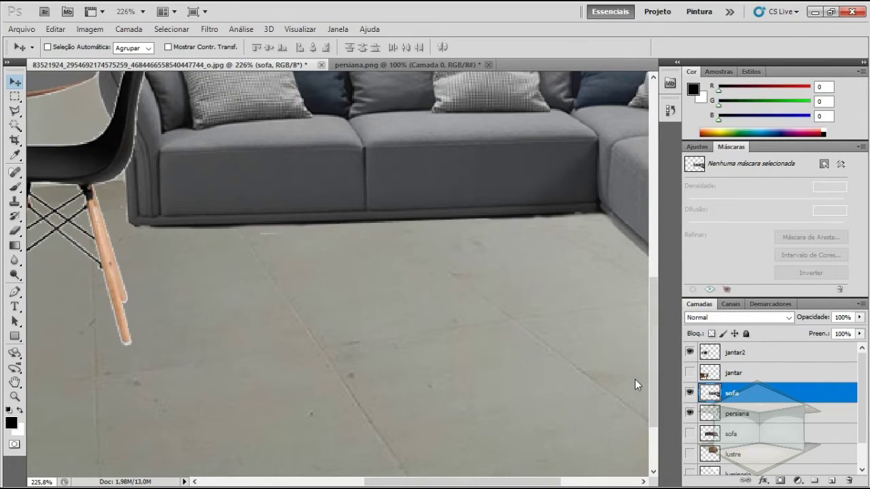
{"action": "key", "text": "ctrl+v"}
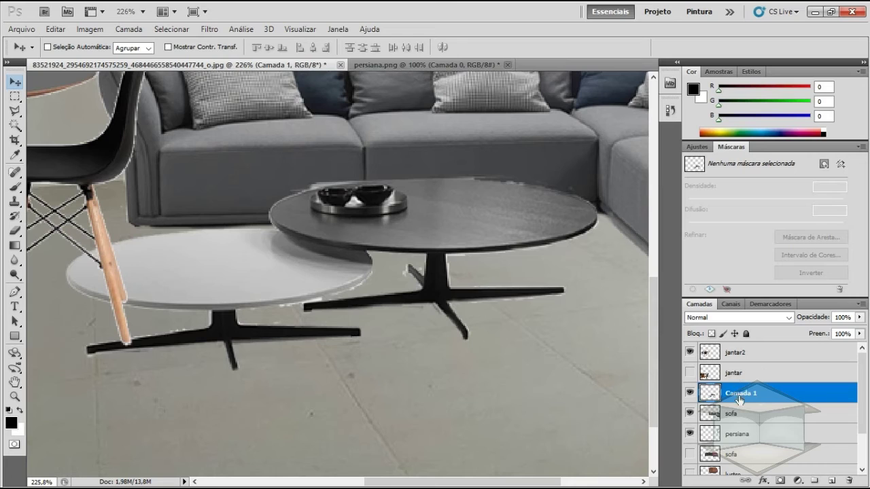
Rename the coffee table layer as mesa de centro and bring it to the top of the layer stack.
{"action": "double_click", "coordinate": [738, 397]}
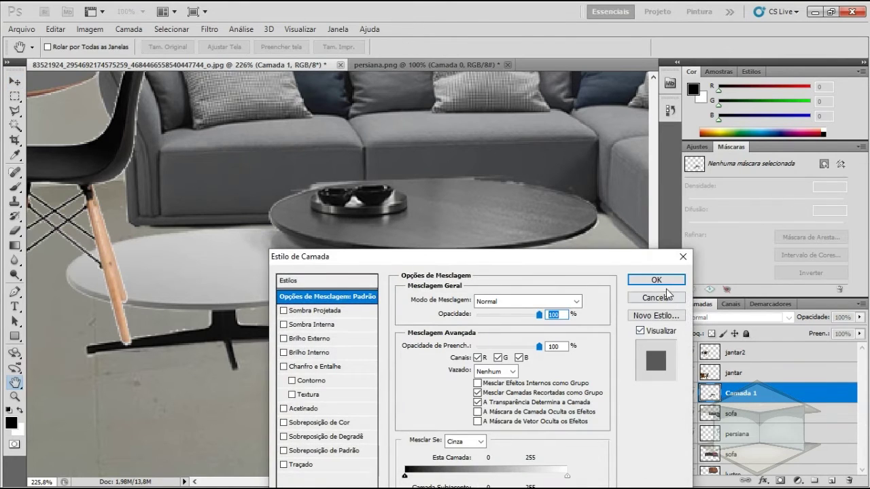
{"action": "left_click", "coordinate": [668, 297]}
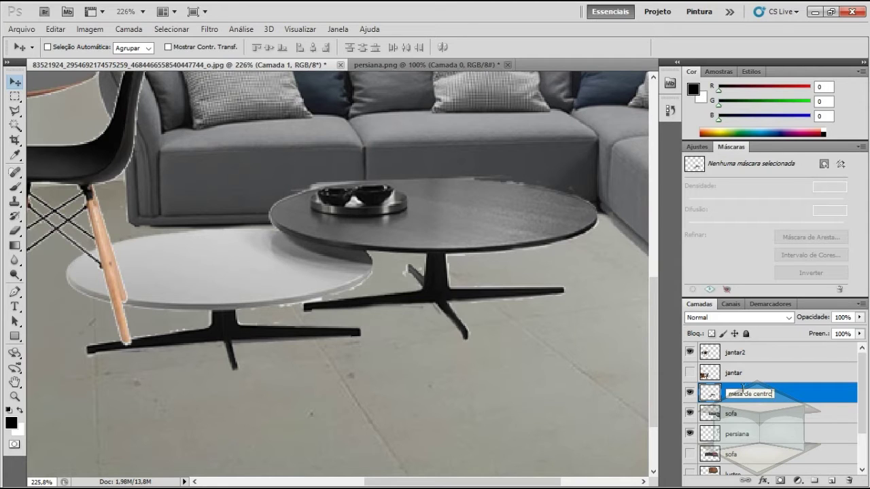
{"action": "left_click_drag", "start_coordinate": [758, 393], "coordinate": [736, 351]}
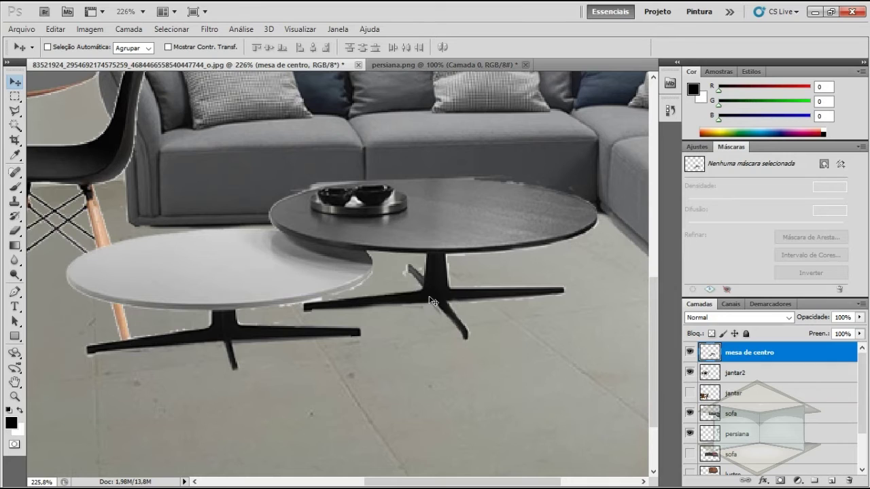
Move the coffee tables slightly lower so they stand on the floor in front of the sofa.
{"action": "mouse_move", "coordinate": [404, 315]}
{"action": "left_mouse_down"}
{"action": "mouse_move", "coordinate": [381, 309]}
{"action": "mouse_move", "coordinate": [421, 308]}
{"action": "mouse_move", "coordinate": [418, 322]}
{"action": "left_mouse_up"}
{"action": "key", "text": "ctrl+t"}
{"action": "key", "text": "Return"}
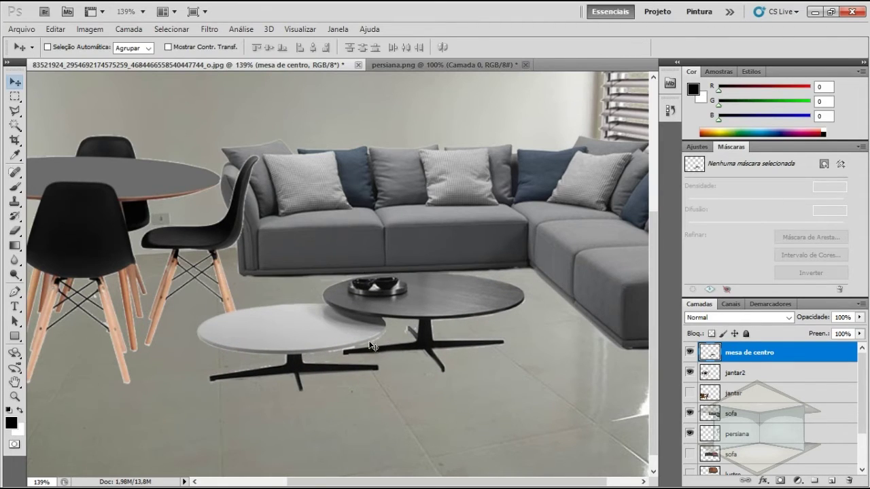
{"action": "left_click_drag", "start_coordinate": [373, 365], "coordinate": [343, 286]}
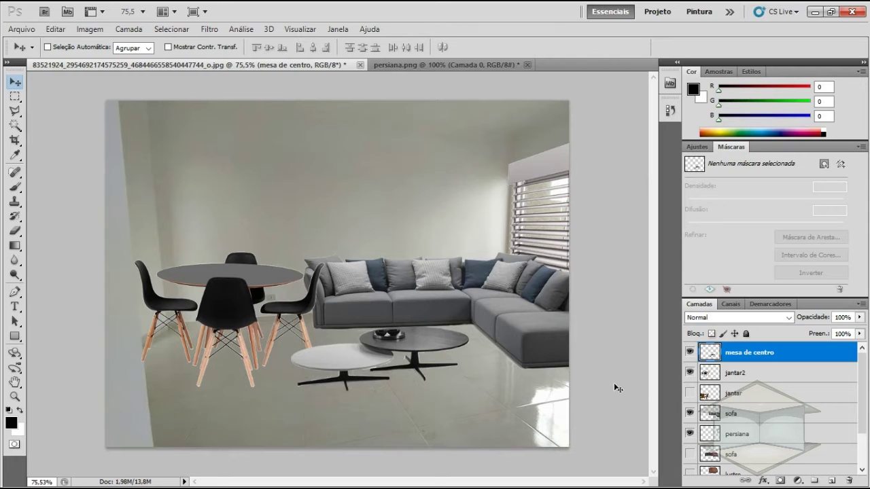
Try to open the wooden sideboard image and tapete.png together from the desktop folder.
{"action": "scroll", "coordinate": [718, 394], "scroll_direction": "down", "scroll_amount": 2}
{"action": "scroll", "coordinate": [796, 410], "scroll_direction": "down", "scroll_amount": 1}
{"action": "key", "text": "ctrl+o"}
{"action": "left_click", "coordinate": [472, 112]}
{"action": "scroll", "coordinate": [634, 146], "scroll_direction": "down", "scroll_amount": 2}
{"action": "left_click_drag", "start_coordinate": [477, 34], "coordinate": [526, 68]}
{"action": "scroll", "coordinate": [584, 208], "scroll_direction": "down", "scroll_amount": 5}
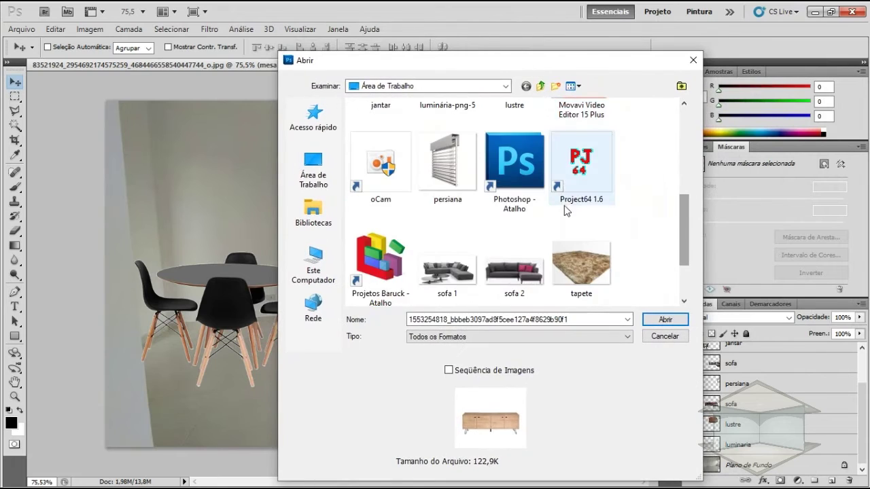
{"action": "left_click", "coordinate": [592, 192], "text": "ctrl"}
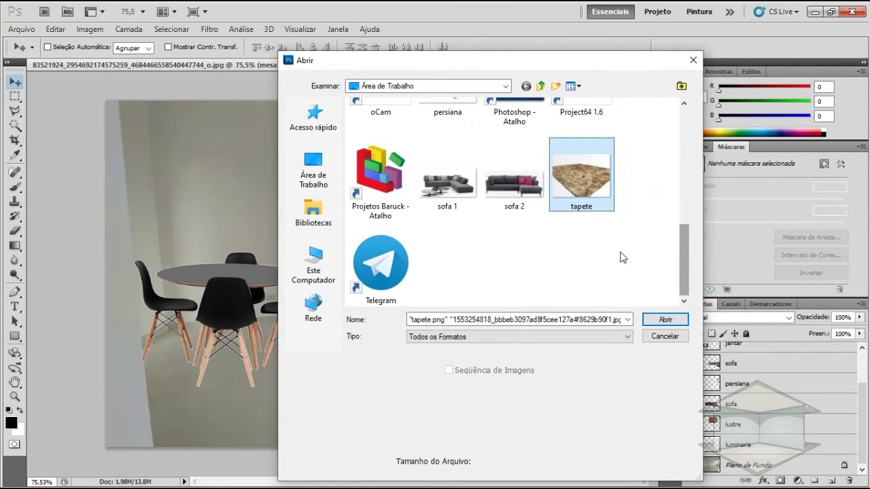
{"action": "left_click", "coordinate": [665, 319]}
{"action": "left_click", "coordinate": [458, 207]}
{"action": "left_click", "coordinate": [432, 221]}
Open the tapete rug image from the desktop folder in Paint.
{"action": "key", "text": "ctrl+o"}
{"action": "scroll", "coordinate": [584, 204], "scroll_direction": "down", "scroll_amount": 5}
{"action": "right_click", "coordinate": [583, 166]}
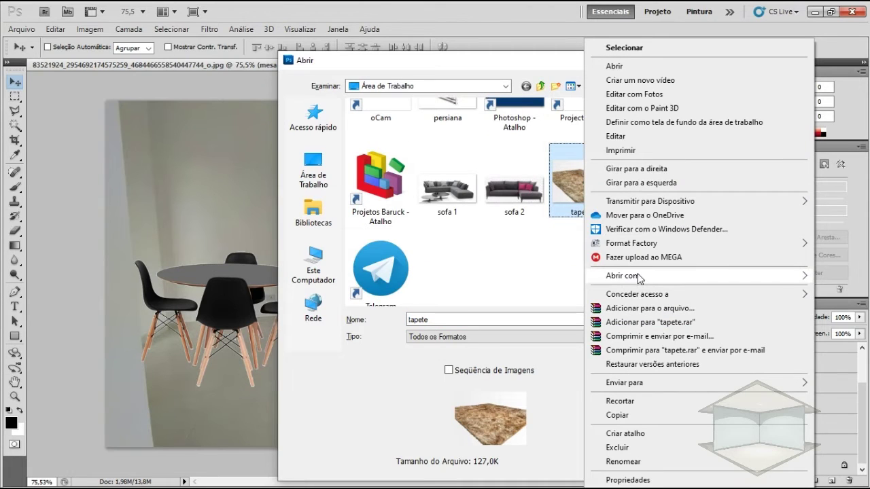
{"action": "mouse_move", "coordinate": [639, 276]}
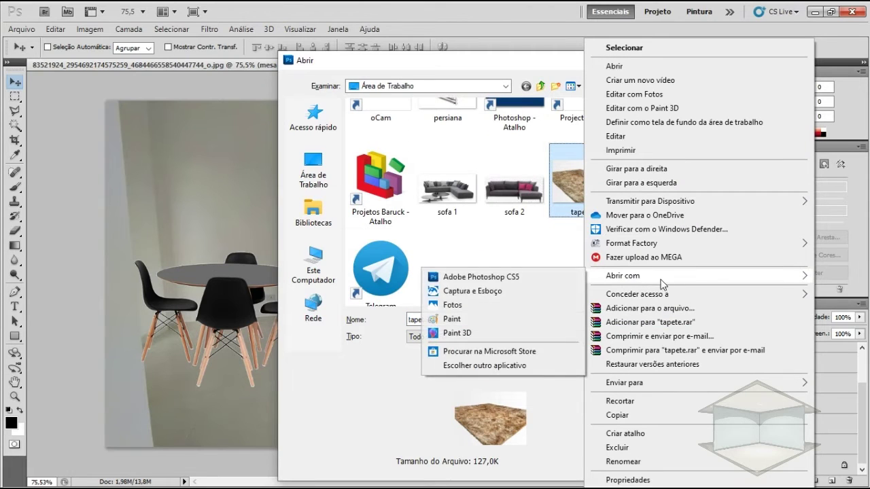
{"action": "left_click", "coordinate": [496, 319]}
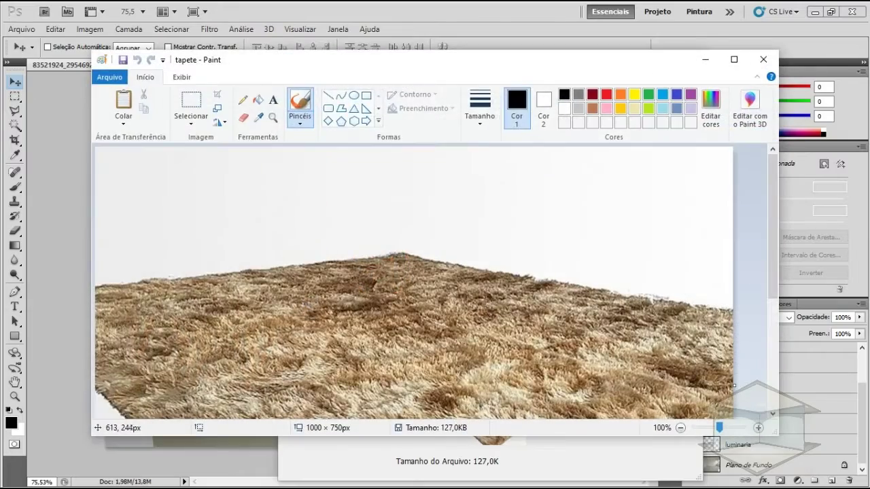
{"action": "left_click", "coordinate": [110, 78]}
{"action": "left_click", "coordinate": [320, 109]}
Remove the rug's white background from layer Camada 1 and set the Magic Wand tolerance to 30.
{"action": "scroll", "coordinate": [395, 278], "scroll_direction": "up", "scroll_amount": 1}
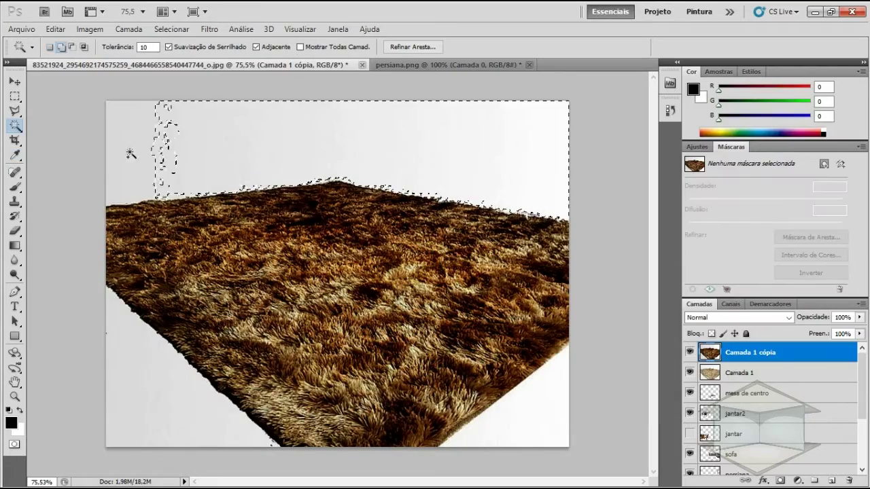
{"action": "key", "text": "super+space"}
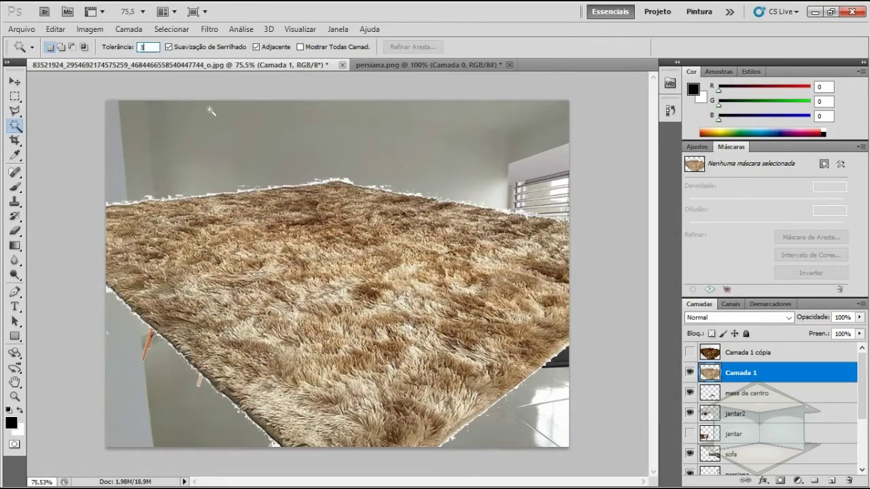
{"action": "type", "text": "0"}
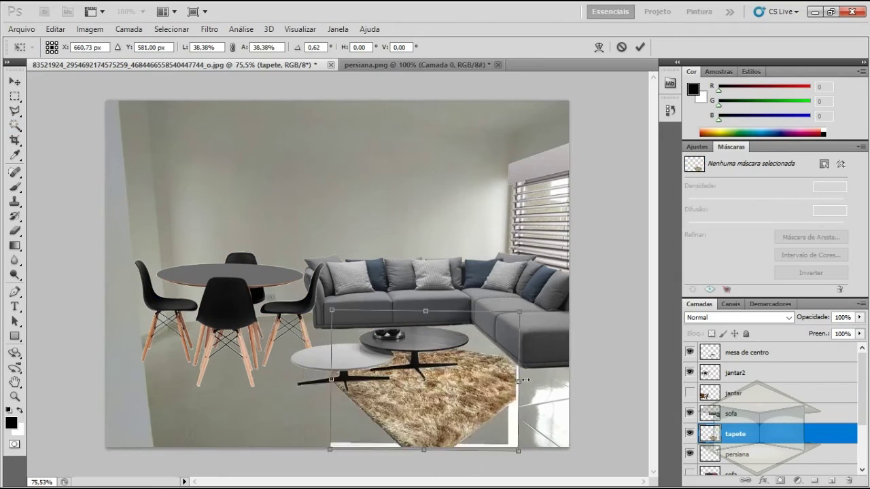
Widen the tapete rug and shift it so that it lies beneath the coffee tables.
{"action": "left_click_drag", "start_coordinate": [525, 380], "coordinate": [554, 380]}
{"action": "left_click_drag", "start_coordinate": [426, 452], "coordinate": [427, 455]}
{"action": "left_click_drag", "start_coordinate": [549, 382], "coordinate": [556, 382]}
{"action": "left_click_drag", "start_coordinate": [473, 383], "coordinate": [469, 376]}
{"action": "left_click_drag", "start_coordinate": [295, 299], "coordinate": [304, 307]}
{"action": "key", "text": "Return"}
Reshape the rug to fill the floor in front of the sofa and clear the white strip along its lower edge.
{"action": "key", "text": "ctrl+t"}
{"action": "left_click_drag", "start_coordinate": [551, 307], "coordinate": [563, 301]}
{"action": "left_click_drag", "start_coordinate": [563, 444], "coordinate": [578, 424]}
{"action": "left_click_drag", "start_coordinate": [442, 431], "coordinate": [443, 453]}
{"action": "left_click_drag", "start_coordinate": [325, 415], "coordinate": [337, 417]}
{"action": "left_click_drag", "start_coordinate": [315, 463], "coordinate": [310, 455]}
{"action": "key", "text": "Return"}
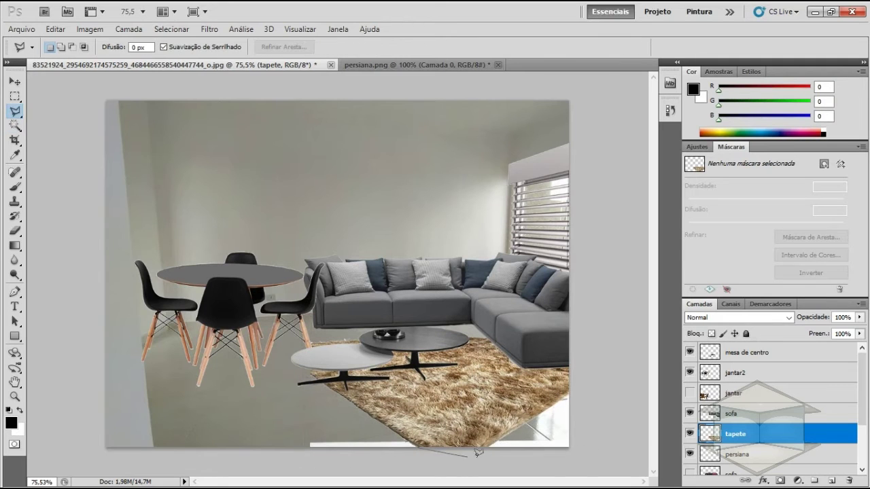
{"action": "key", "text": "Escape"}
{"action": "key", "text": "ctrl+o"}
{"action": "scroll", "coordinate": [564, 191], "scroll_direction": "down", "scroll_amount": 3}
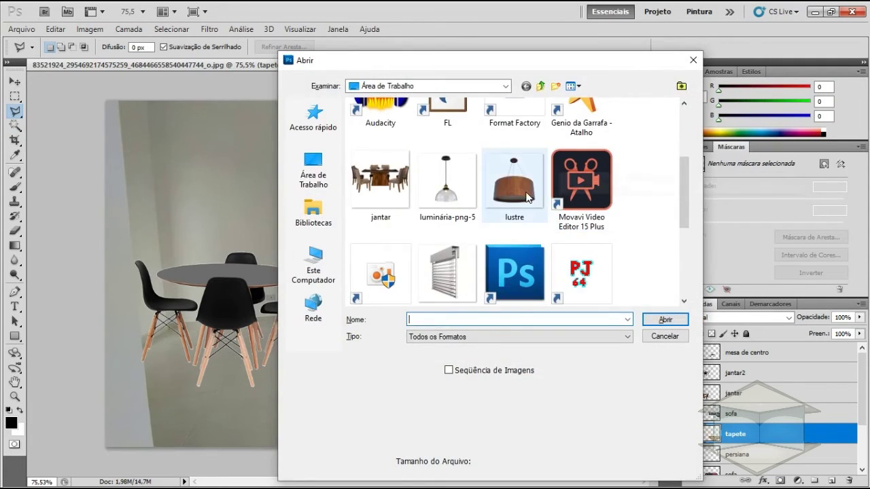
{"action": "left_click", "coordinate": [680, 331]}
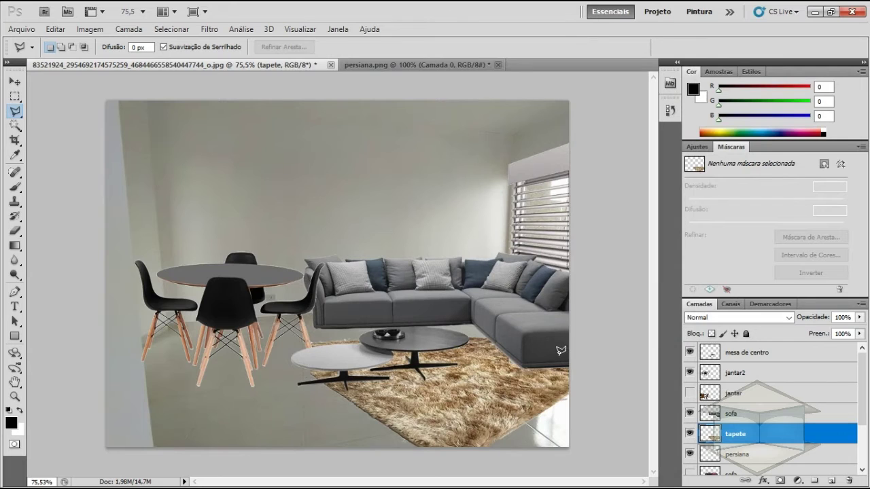
Show the lustre layer, scale the wooden pendant lamp to about 38.65% and hang it above the dining table.
{"action": "scroll", "coordinate": [729, 421], "scroll_direction": "down", "scroll_amount": 3}
{"action": "left_click", "coordinate": [690, 434]}
{"action": "left_click", "coordinate": [734, 434]}
{"action": "key", "text": "ctrl+t"}
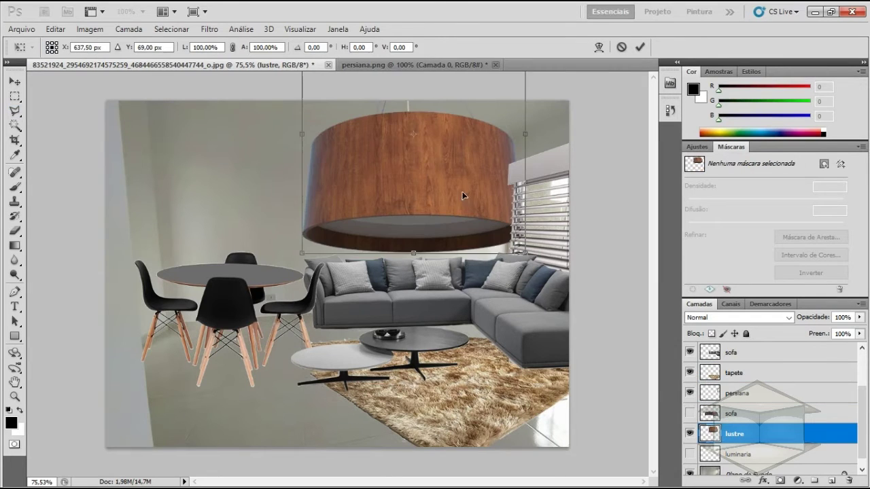
{"action": "left_click_drag", "start_coordinate": [495, 276], "coordinate": [435, 225]}
{"action": "left_click_drag", "start_coordinate": [401, 191], "coordinate": [238, 159]}
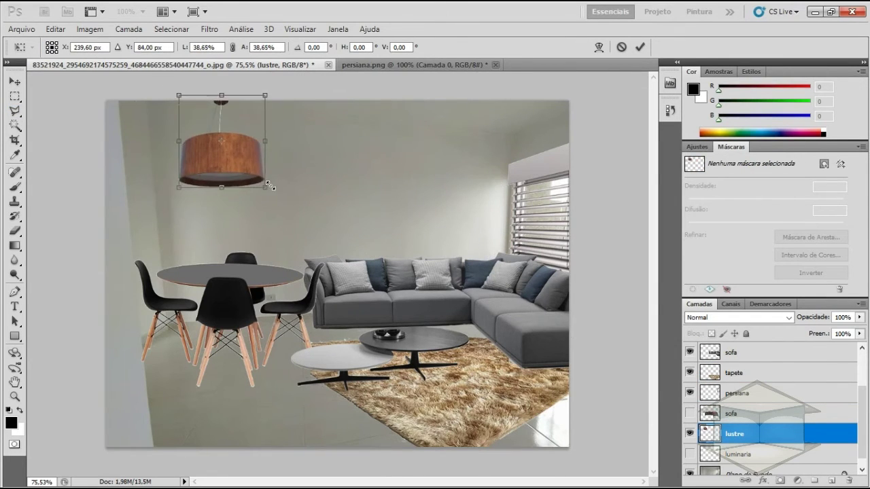
{"action": "key", "text": "Return"}
{"action": "key", "text": "l"}
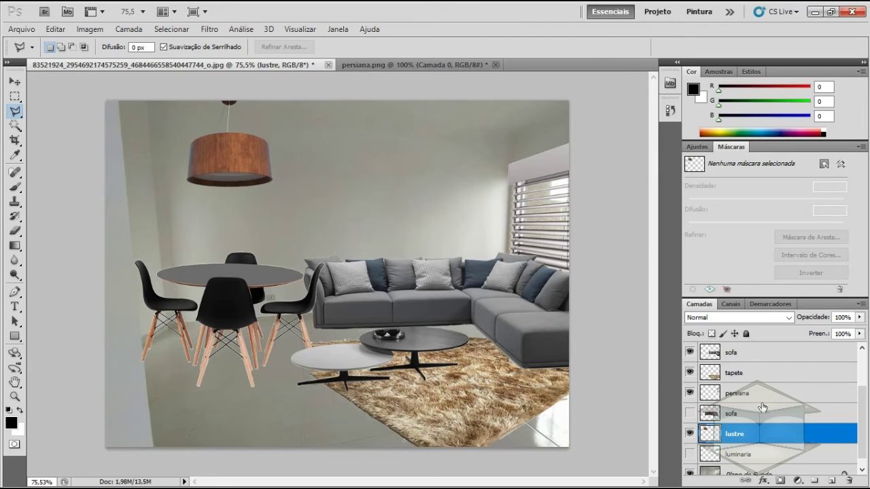
Show the luminaria layer, scale the glass pendant lamp down and move it above the sofa area.
{"action": "scroll", "coordinate": [763, 408], "scroll_direction": "down", "scroll_amount": 1}
{"action": "left_click", "coordinate": [690, 444]}
{"action": "left_click", "coordinate": [740, 445]}
{"action": "key", "text": "ctrl+t"}
{"action": "left_click_drag", "start_coordinate": [445, 183], "coordinate": [358, 224]}
{"action": "left_click_drag", "start_coordinate": [512, 272], "coordinate": [480, 241]}
{"action": "key", "text": "Return"}
Delete the leftover background around the glass pendant lamp using a Magic Wand selection.
{"action": "key", "text": "w"}
{"action": "left_click", "coordinate": [375, 165]}
{"action": "key", "text": "Delete"}
{"action": "key", "text": "ctrl+d"}
Scale the glass pendant lamp to about 123.5% and hang it from the ceiling above the coffee tables.
{"action": "key", "text": "ctrl+t"}
{"action": "left_click_drag", "start_coordinate": [417, 211], "coordinate": [393, 243]}
{"action": "mouse_move", "coordinate": [442, 196]}
{"action": "left_mouse_down"}
{"action": "mouse_move", "coordinate": [417, 140]}
{"action": "mouse_move", "coordinate": [435, 160]}
{"action": "mouse_move", "coordinate": [437, 189]}
{"action": "left_mouse_up"}
{"action": "left_click_drag", "start_coordinate": [461, 87], "coordinate": [459, 93]}
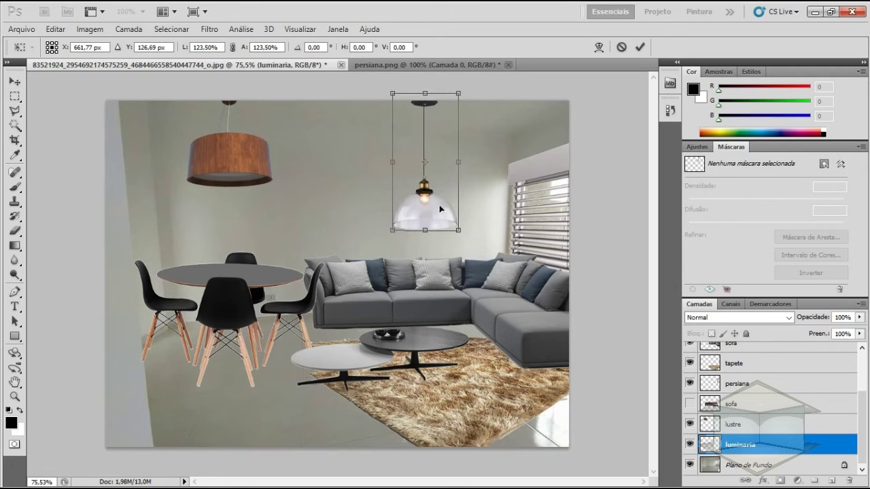
{"action": "key", "text": "Return"}
{"action": "scroll", "coordinate": [462, 400], "scroll_direction": "down", "scroll_amount": 2}
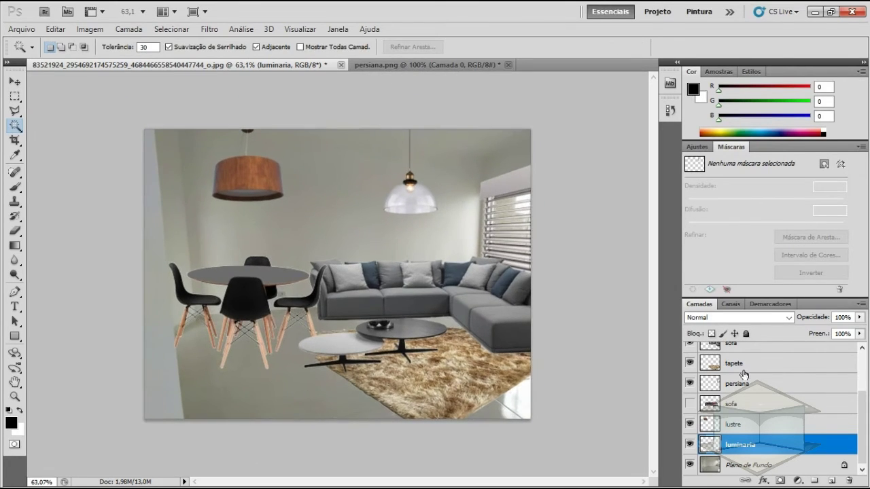
Duplicate the jantar2 layer and darken the copy with two Curves adjustments, the second lowering input 127 to output 25.
{"action": "scroll", "coordinate": [744, 373], "scroll_direction": "up", "scroll_amount": 3}
{"action": "double_click", "coordinate": [736, 373]}
{"action": "key", "text": "Return"}
{"action": "key", "text": "ctrl+j"}
{"action": "key", "text": "ctrl+m"}
{"action": "left_click_drag", "start_coordinate": [679, 227], "coordinate": [715, 317]}
{"action": "left_click", "coordinate": [825, 135]}
{"action": "key", "text": "ctrl+m"}
{"action": "left_click_drag", "start_coordinate": [677, 243], "coordinate": [677, 305]}
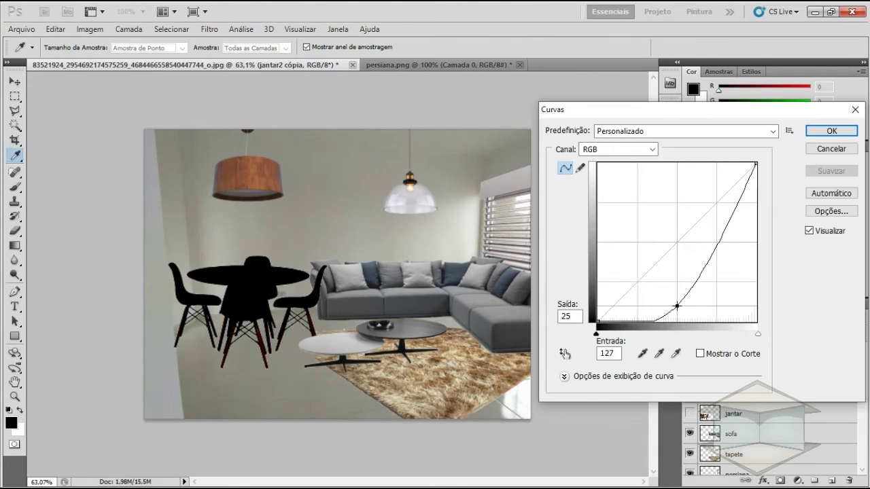
{"action": "left_click", "coordinate": [830, 132]}
Select everything outside the black silhouette of jantar2 cópia, delete that area from the jantar2 layer, and hide the silhouette copy.
{"action": "left_click", "coordinate": [262, 280]}
{"action": "left_click", "coordinate": [314, 294], "text": "shift"}
{"action": "right_click", "coordinate": [264, 293]}
{"action": "left_click", "coordinate": [320, 153]}
{"action": "left_click", "coordinate": [726, 392]}
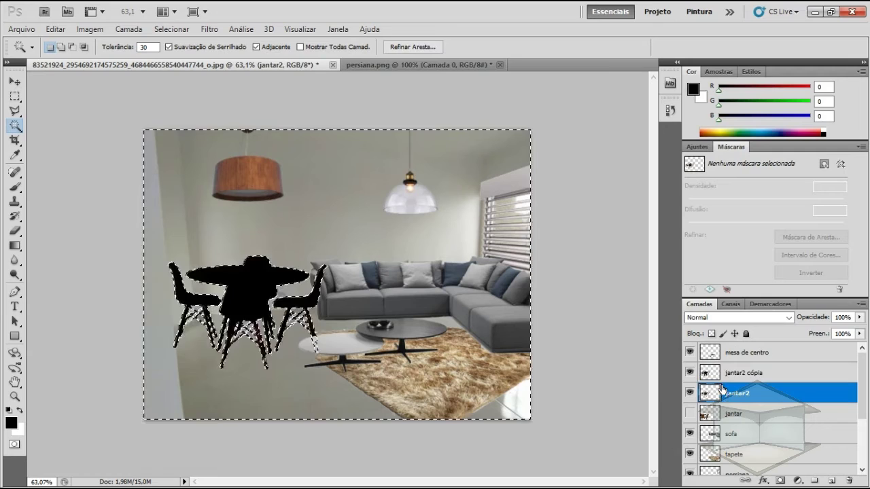
{"action": "key", "text": "Delete"}
{"action": "key", "text": "ctrl+d"}
{"action": "left_click", "coordinate": [690, 373]}
Darken the dining set on the jantar2 layer slightly by lowering the midtones with a Curves adjustment.
{"action": "key", "text": "ctrl+m"}
{"action": "left_click_drag", "start_coordinate": [676, 243], "coordinate": [675, 268]}
{"action": "left_click", "coordinate": [831, 132]}
Duplicate jantar2, flip the copy vertically beneath the dining set, and lower its opacity to 7% as a floor reflection.
{"action": "right_click", "coordinate": [740, 395]}
{"action": "left_click", "coordinate": [741, 144]}
{"action": "key", "text": "ctrl+t"}
{"action": "left_click_drag", "start_coordinate": [247, 256], "coordinate": [248, 461]}
{"action": "key", "text": "Return"}
{"action": "key", "text": "w"}
{"action": "left_click", "coordinate": [860, 317]}
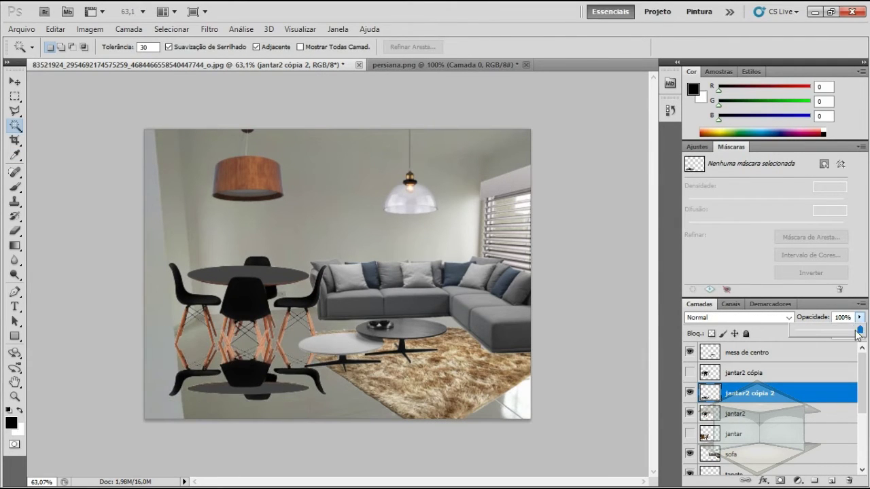
{"action": "left_click_drag", "start_coordinate": [858, 331], "coordinate": [800, 333]}
Copy the left wall strip of Plano de Fundo to a new layer named parede and place it above all layers.
{"action": "key", "text": "l"}
{"action": "key", "text": "alt+comma"}
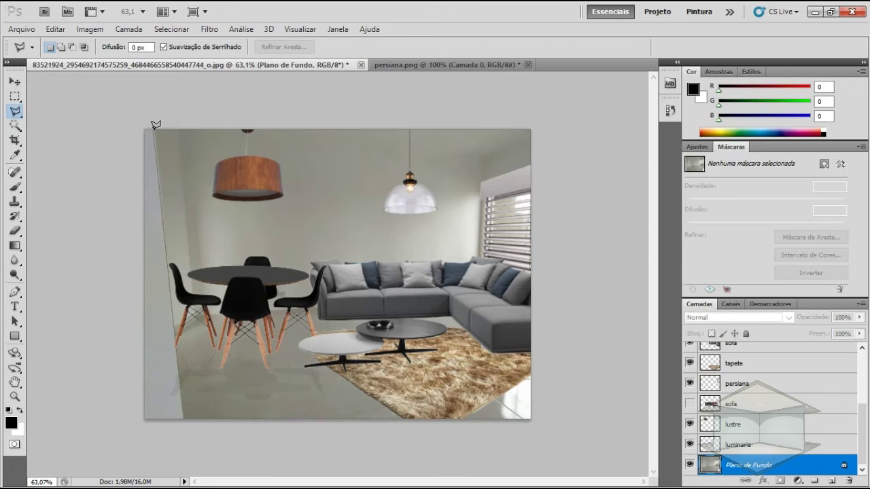
{"action": "left_click", "coordinate": [188, 425]}
{"action": "key", "text": "ctrl+j"}
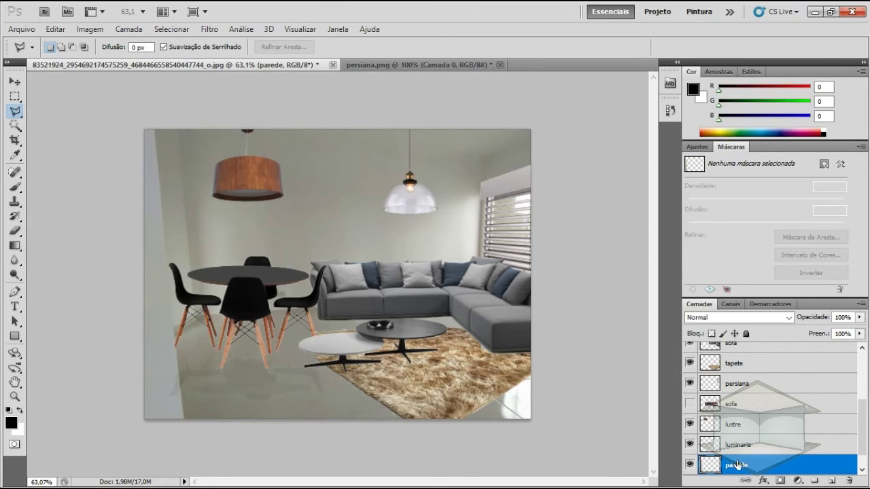
{"action": "left_click_drag", "start_coordinate": [802, 469], "coordinate": [755, 347]}
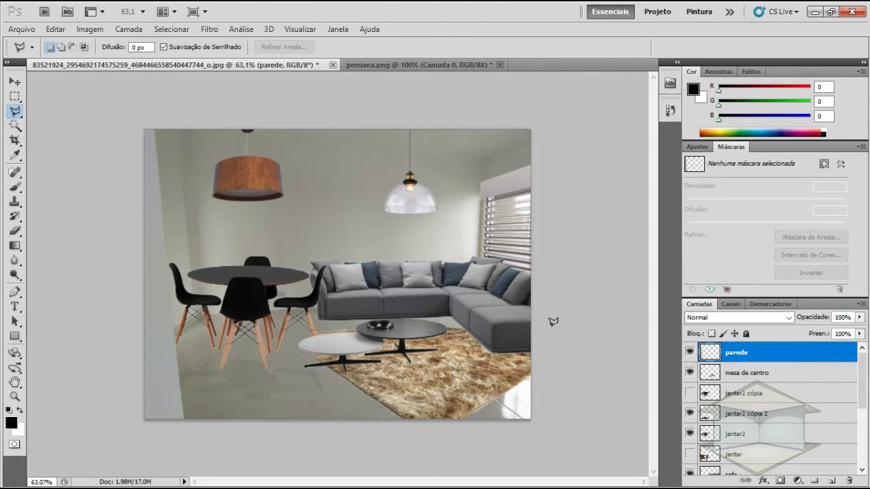
Flip the coffee tables on the mesa de centro layer horizontally, scaled to about 87.5% width and 84% height, and position them over the rug.
{"action": "left_click", "coordinate": [747, 373]}
{"action": "key", "text": "ctrl+t"}
{"action": "left_click_drag", "start_coordinate": [435, 339], "coordinate": [401, 359]}
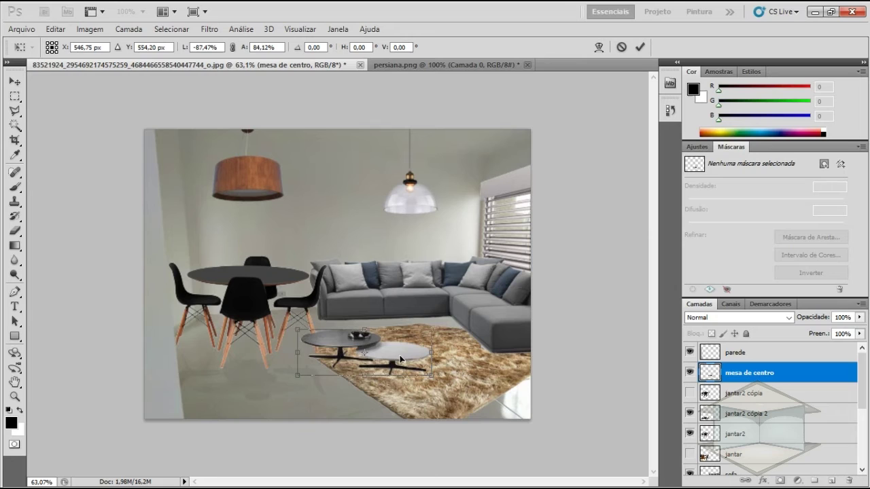
Rename the jantar2 cópia 2 layer as reflexo.
{"action": "left_click", "coordinate": [756, 413]}
{"action": "double_click", "coordinate": [746, 414]}
{"action": "type", "text": "reflexo"}
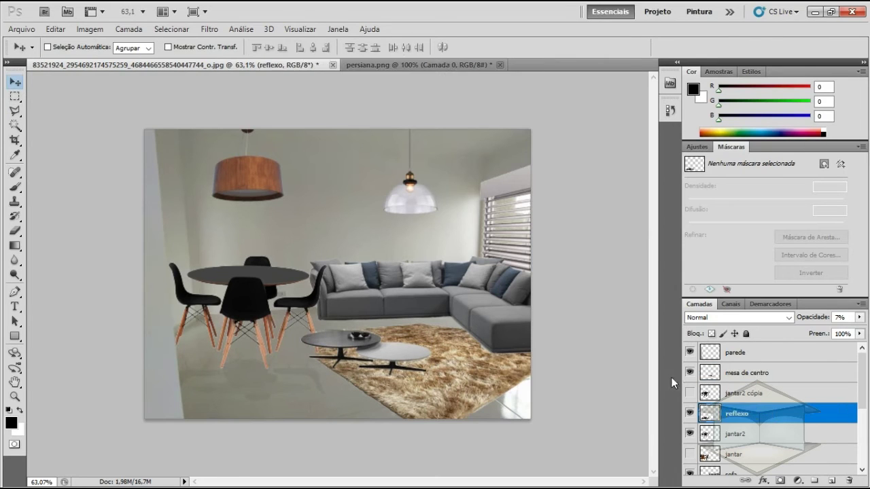
Move the reflexo and jantar2 layers together slightly left so the dining set sits partly behind the wall strip.
{"action": "left_click", "coordinate": [736, 433], "text": "shift"}
{"action": "key", "text": "ctrl+t"}
{"action": "left_click_drag", "start_coordinate": [298, 301], "coordinate": [300, 301]}
{"action": "key", "text": "Return"}
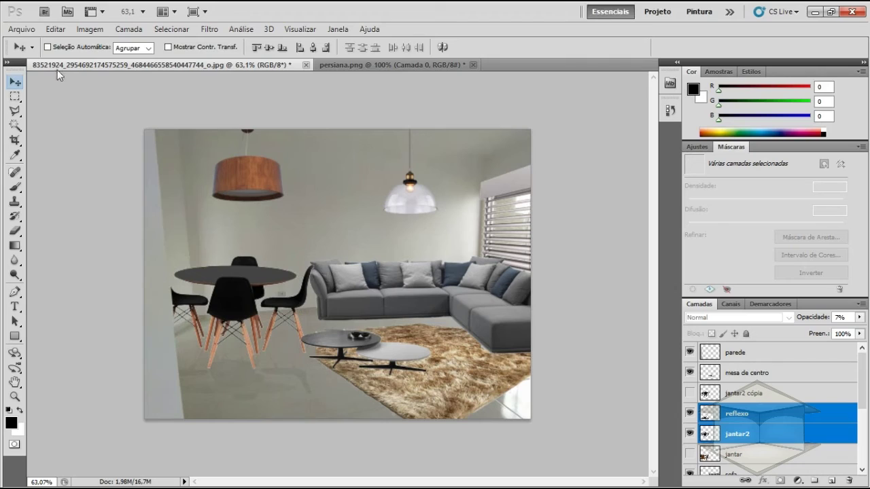
Save the composition to the desktop (Área de Trabalho) as a JPEG named "sugestão de layout".
{"action": "left_click", "coordinate": [22, 29]}
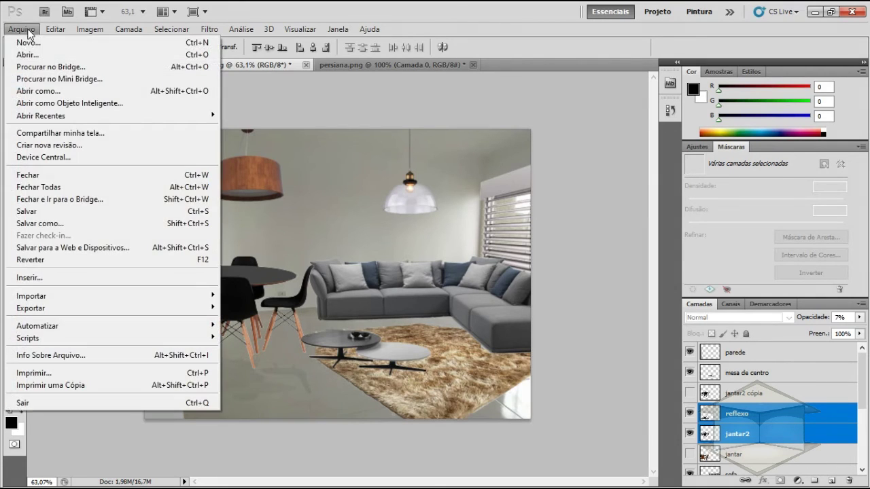
{"action": "left_click", "coordinate": [92, 224]}
{"action": "left_click", "coordinate": [477, 323]}
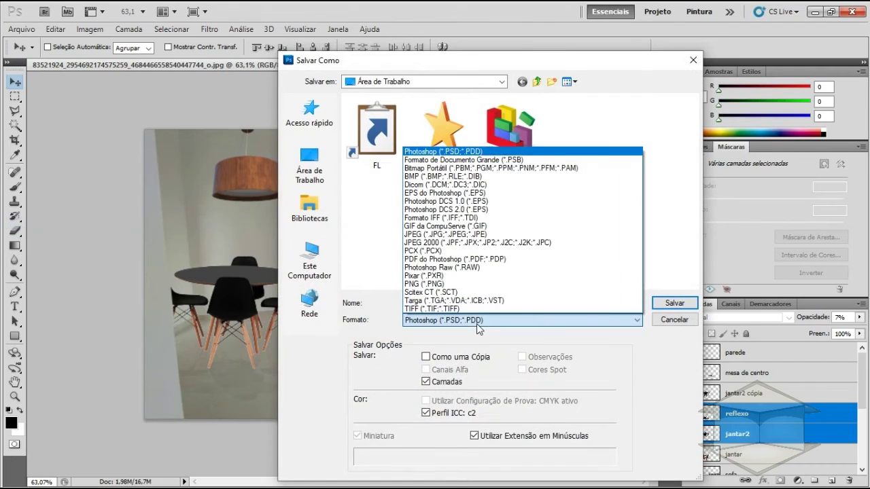
{"action": "left_click", "coordinate": [458, 238]}
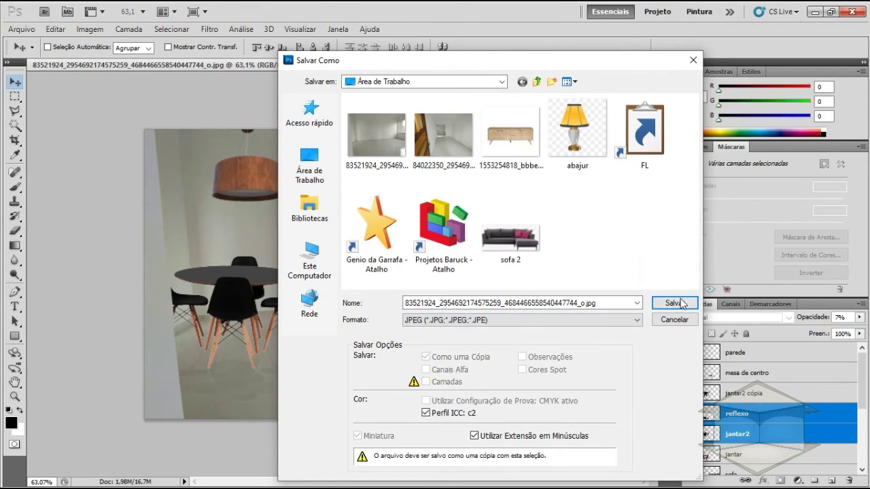
{"action": "double_click", "coordinate": [626, 301]}
{"action": "type", "text": "sugestão de layout"}
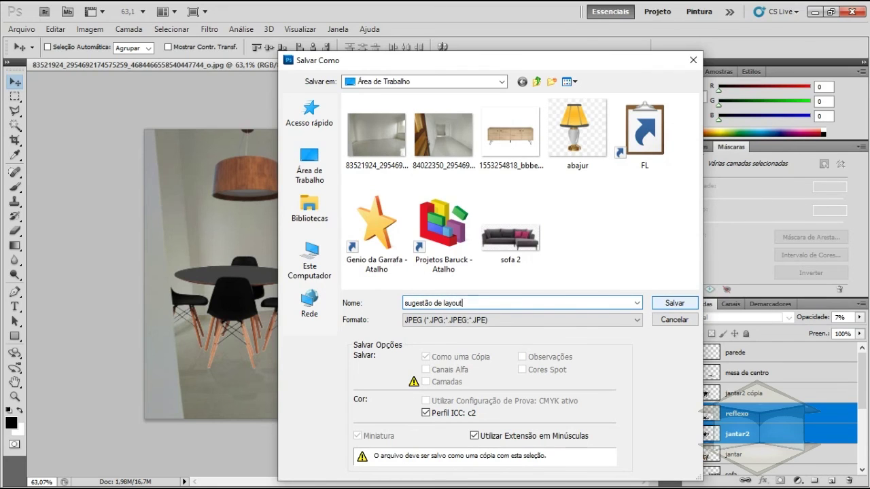
{"action": "left_click", "coordinate": [664, 304]}
{"action": "left_click", "coordinate": [503, 119]}
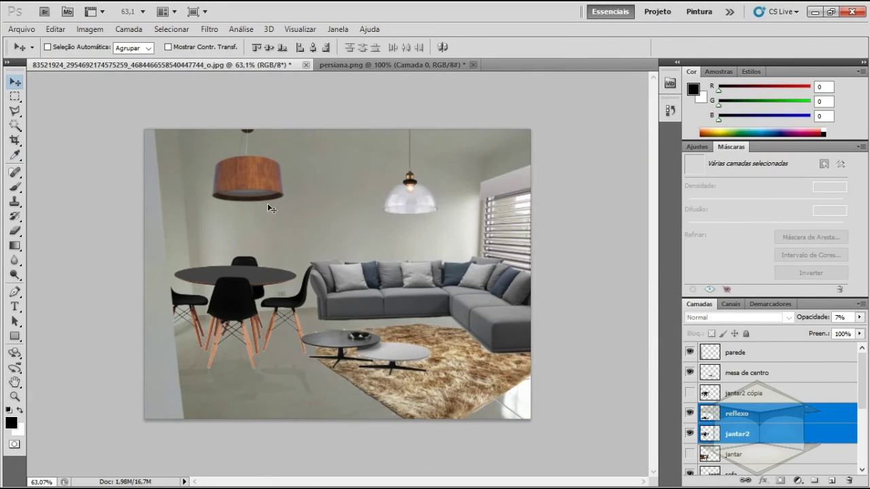